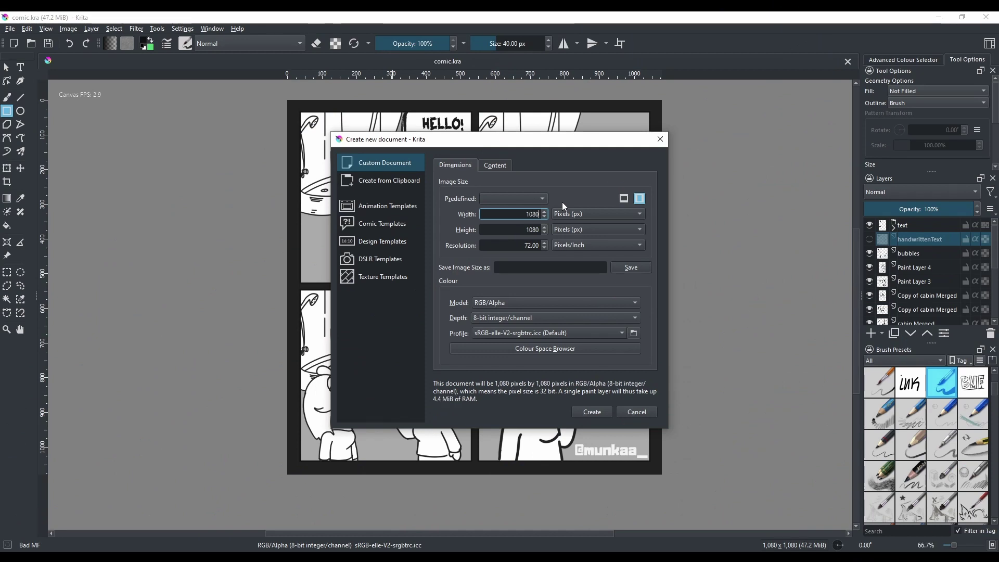
Step: Create a 1080 × 1080 px RGB/Alpha document at 72 pixels/inch and add a paint layer above the background
double_click(501, 245)
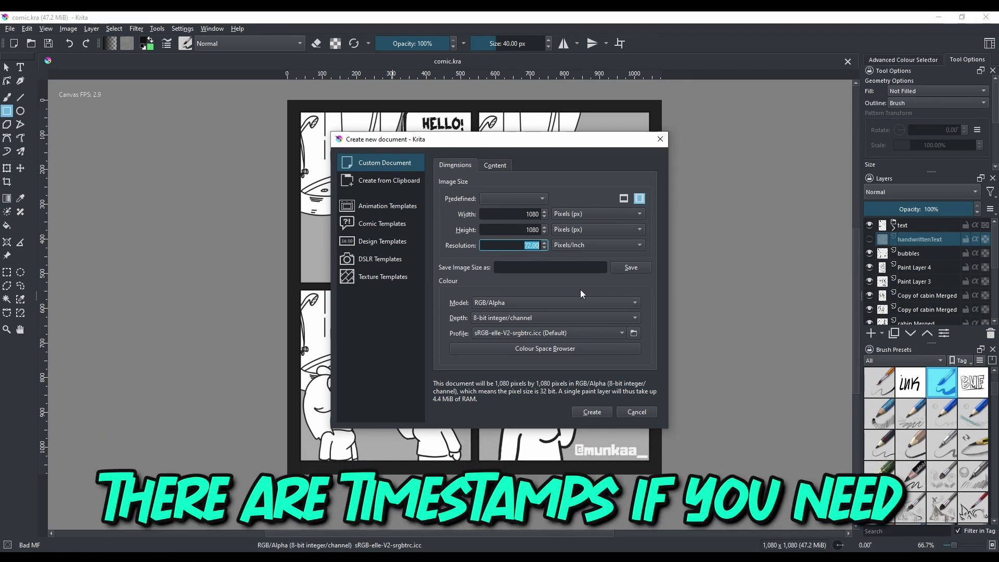
click(475, 303)
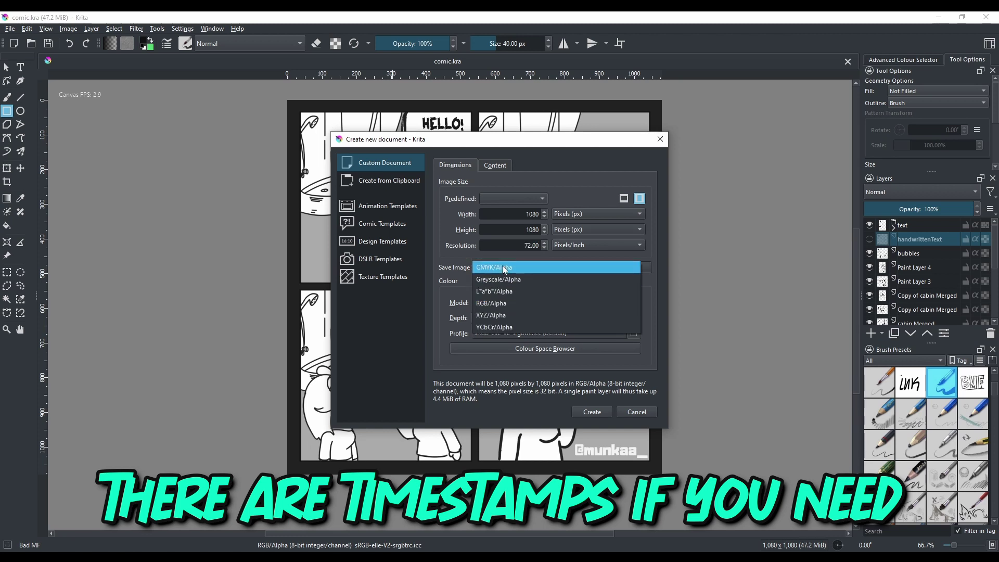
click(436, 299)
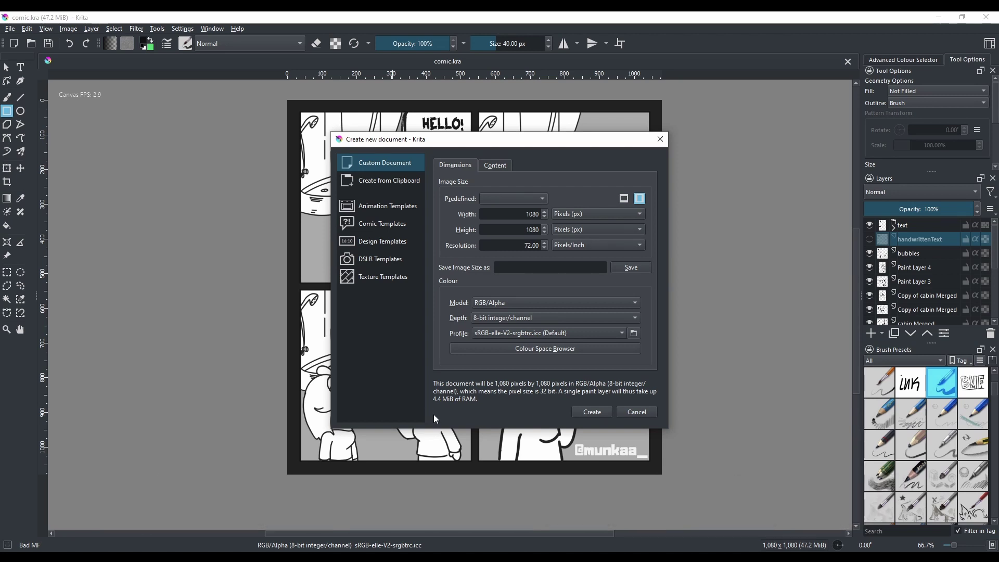
click(595, 414)
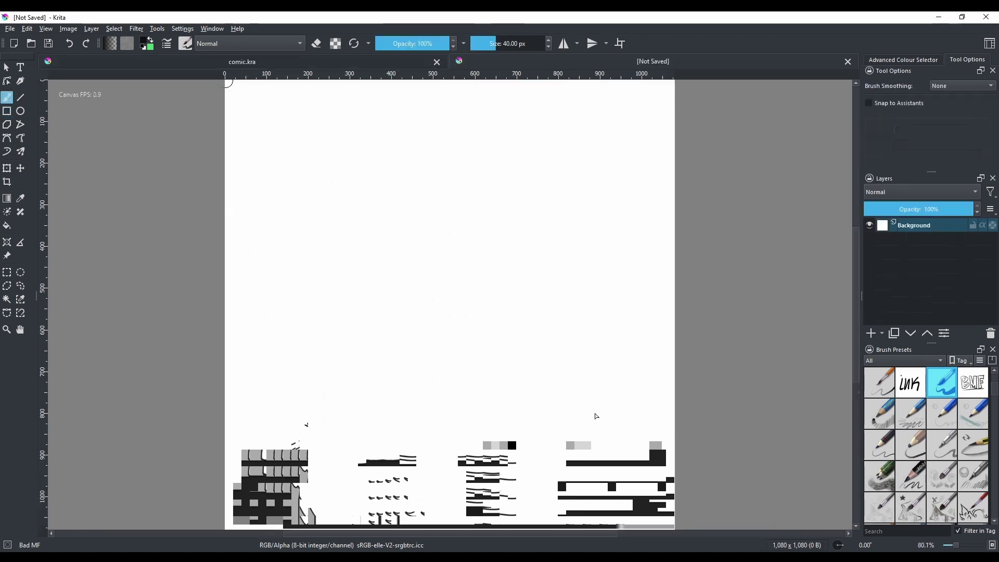
click(869, 333)
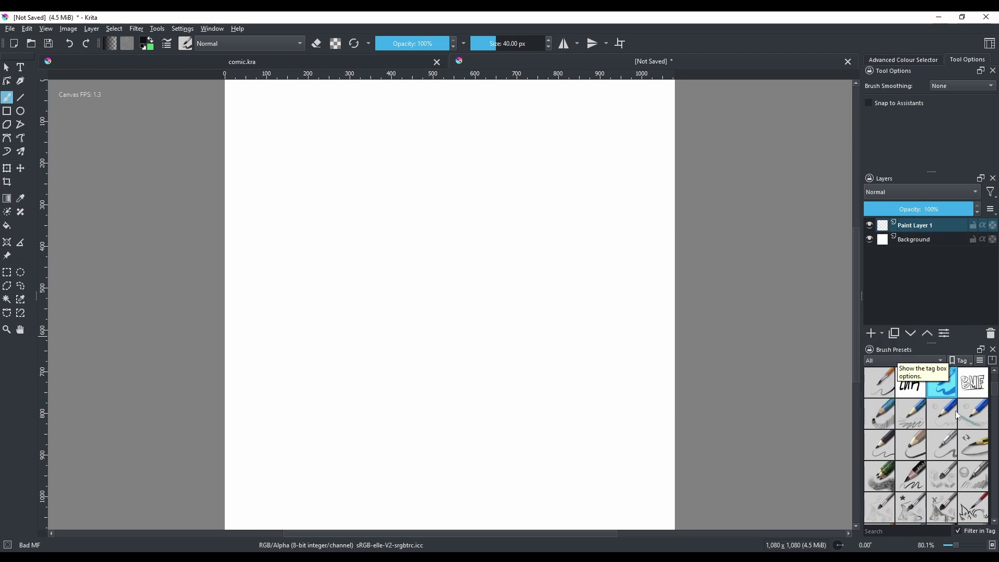
Step: Try a black rectangle outline about 495 × 531 px with the 40 px brush in the canvas's upper-left area, and undo it
scroll(960, 445, down, 5)
scroll(960, 450, up, 6)
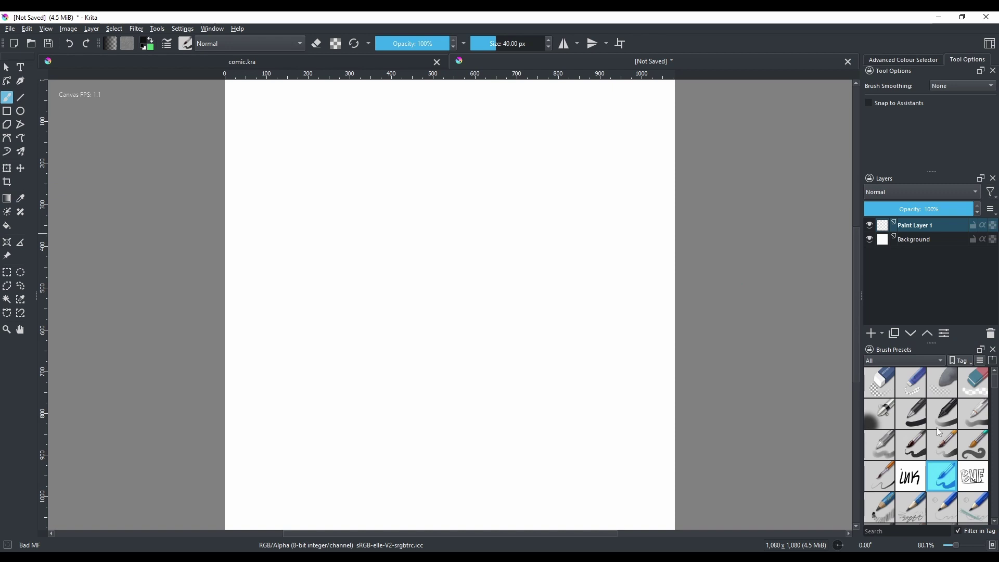
click(888, 60)
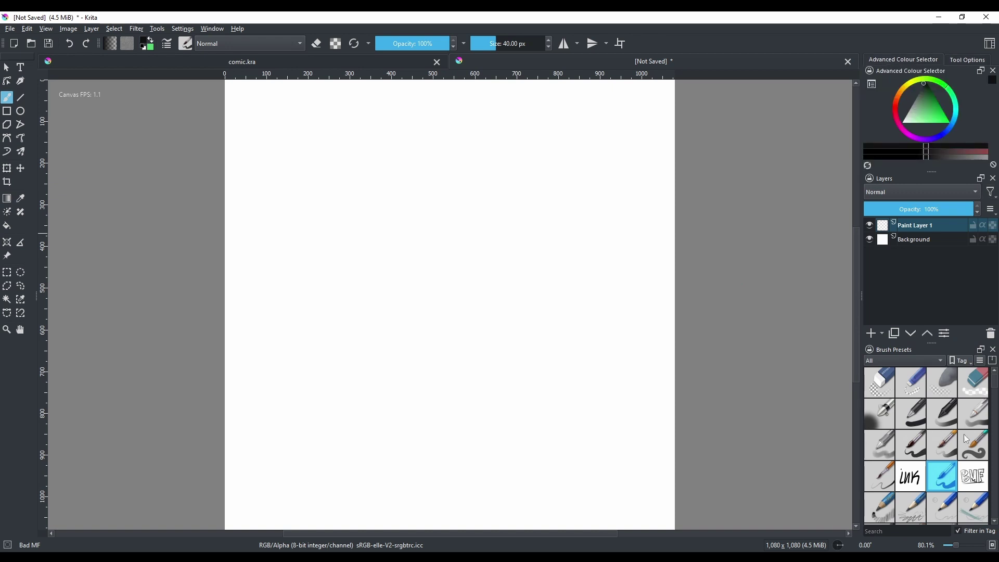
click(7, 112)
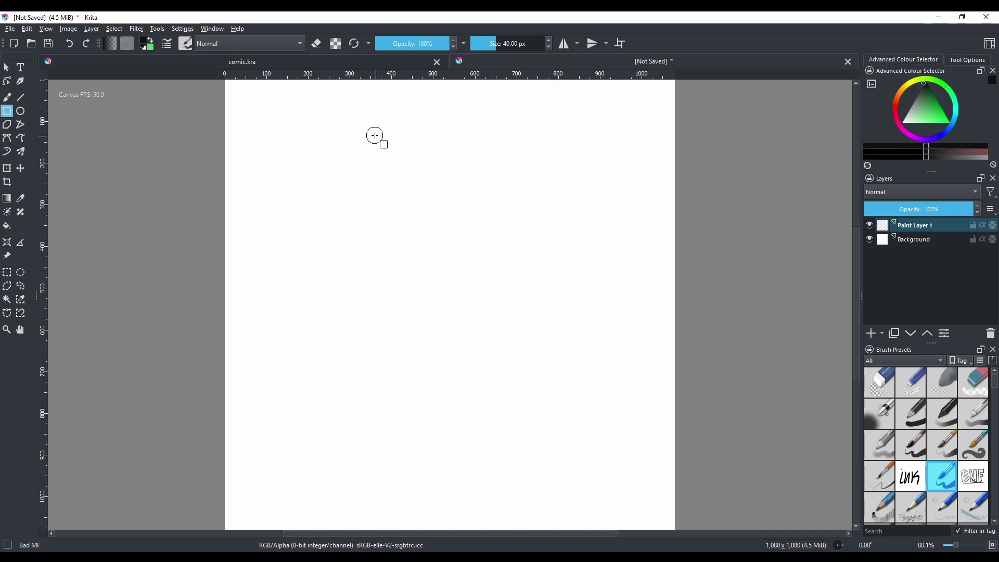
scroll(385, 143, down, 1)
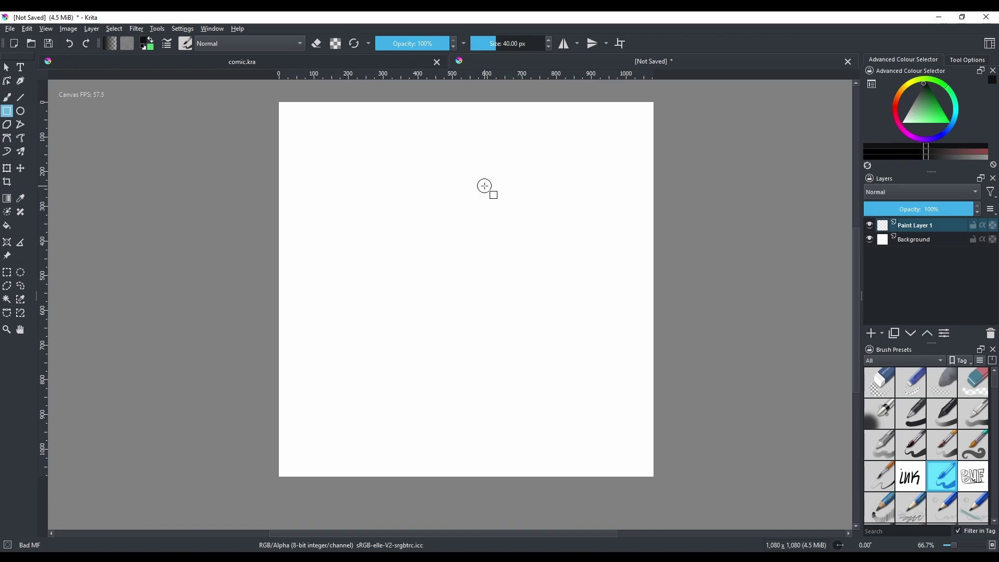
drag(295, 118, 468, 304)
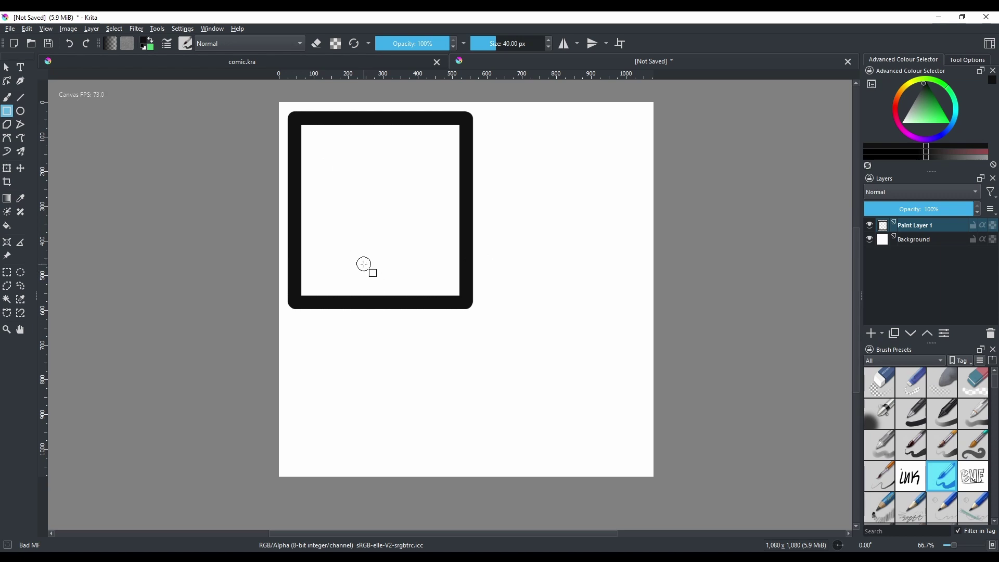
key(ctrl)
key(ctrl+z)
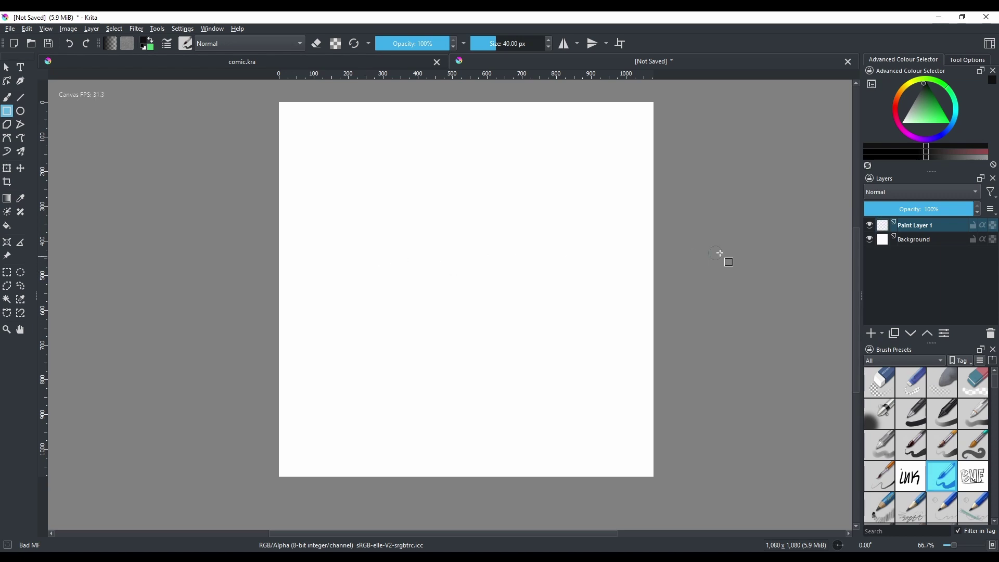
Step: Show the Rectangle tool's options and enlarge the Tool Options docker to expose its size settings
drag(641, 191, 656, 196)
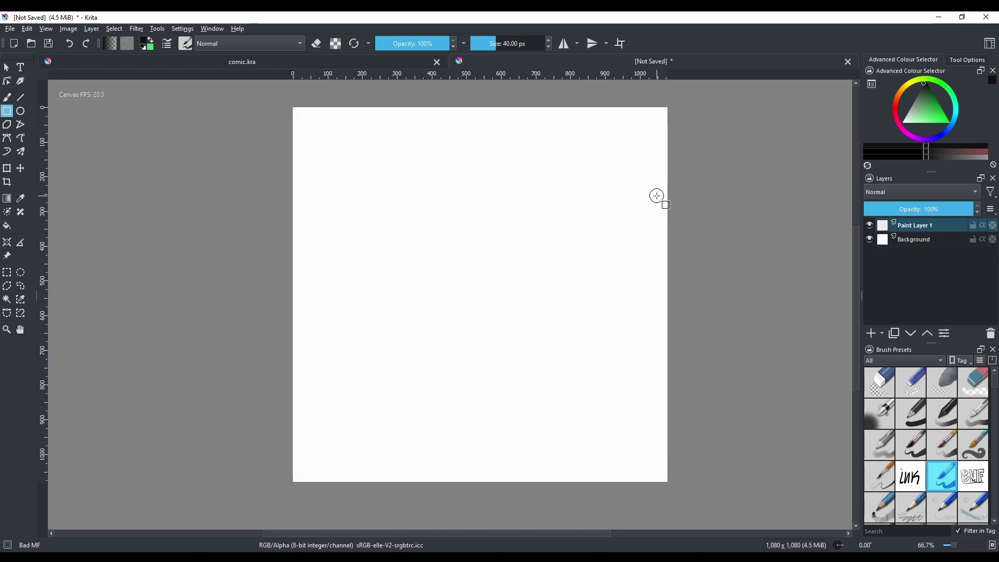
click(6, 111)
click(958, 60)
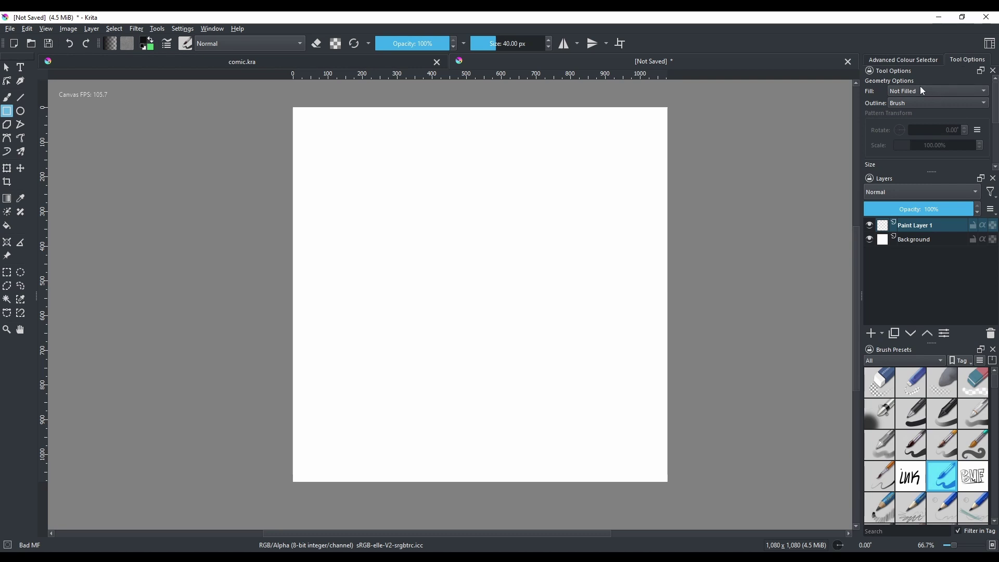
click(182, 29)
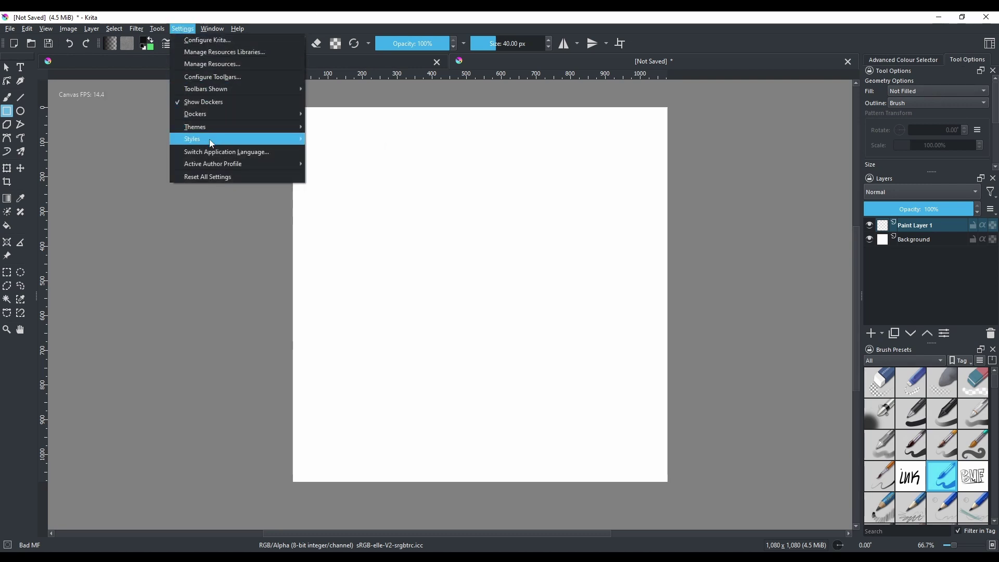
mouse_move(211, 114)
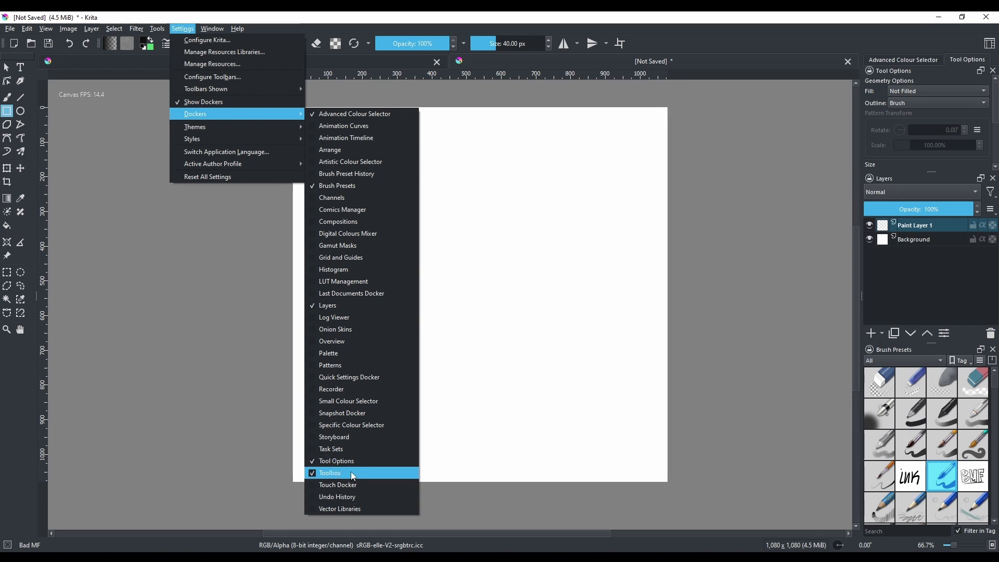
click(107, 110)
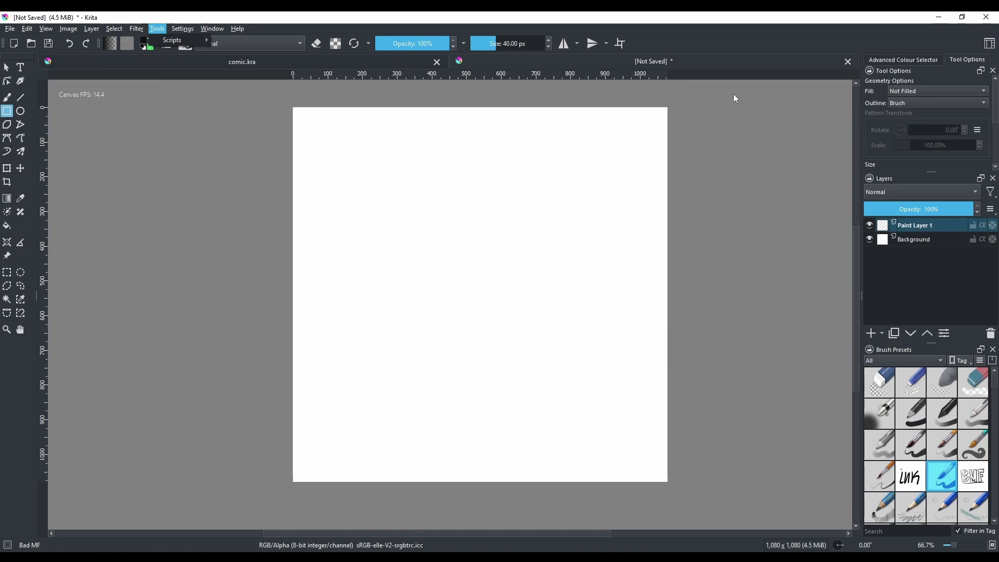
click(969, 58)
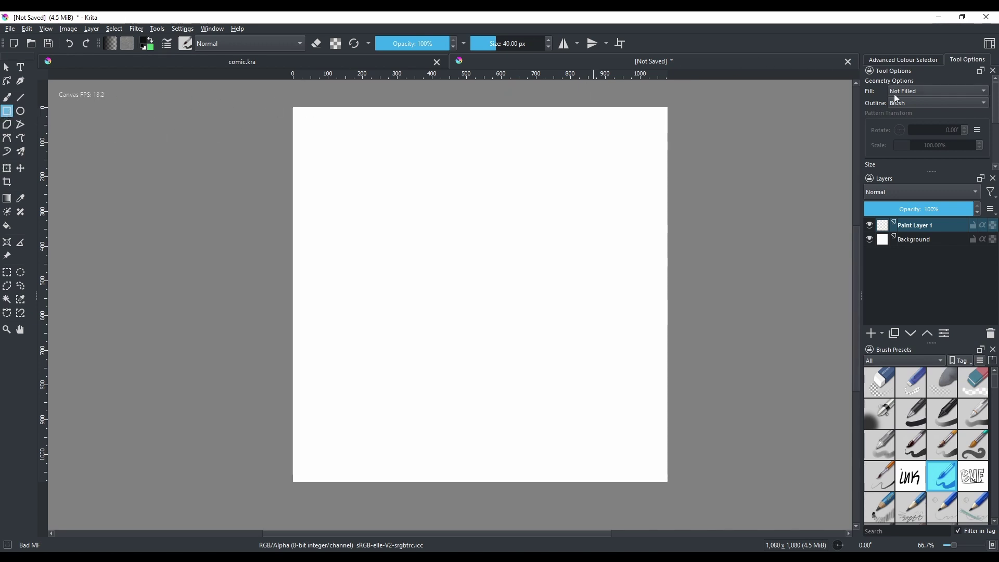
mouse_move(931, 171)
mouse_down()
mouse_move(930, 304)
mouse_move(928, 270)
mouse_up()
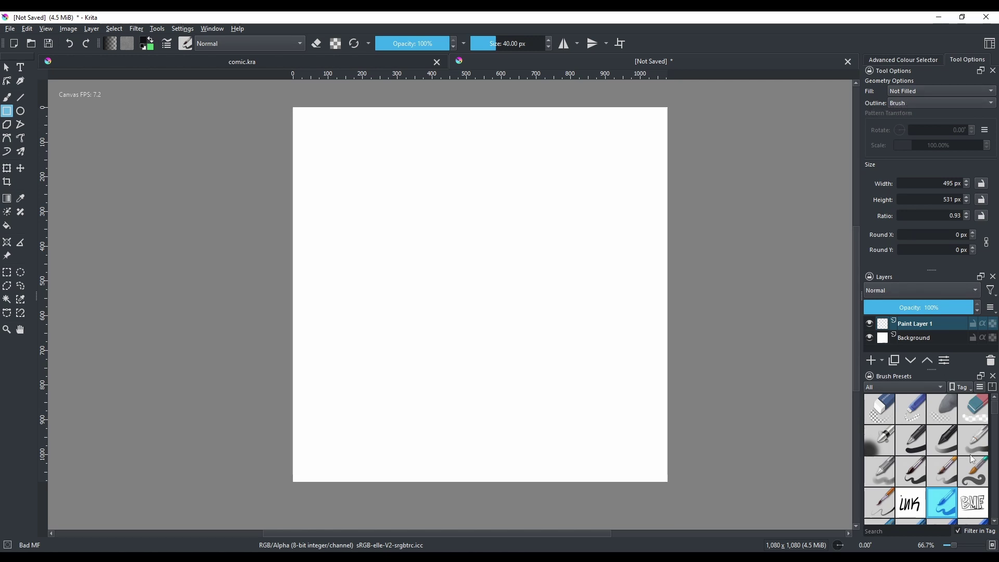
Step: Try the Charcoal Rock Soft brush by outlining a rectangle about 468 × 461 px in the canvas's upper-left area
scroll(972, 460, down, 5)
scroll(910, 467, down, 5)
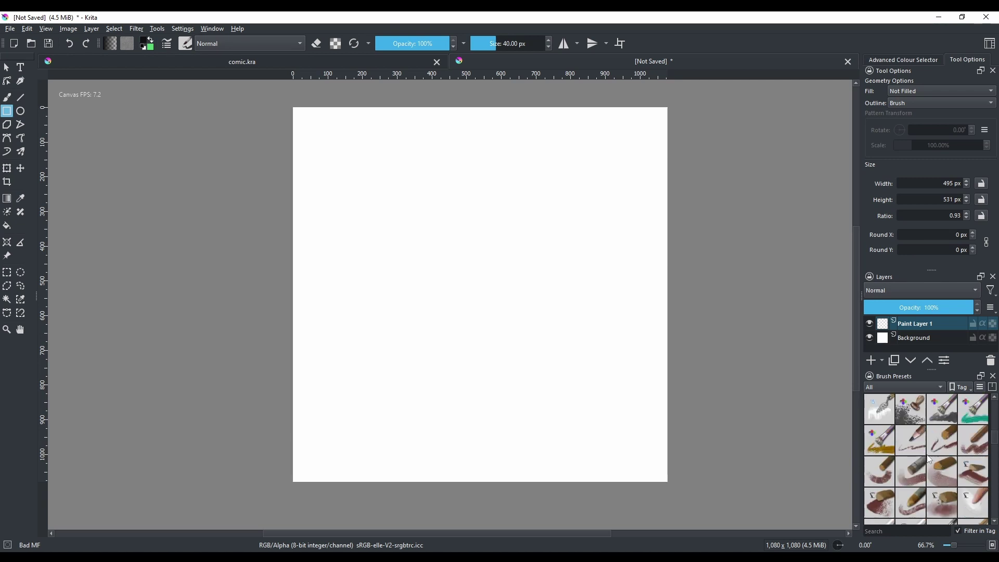
scroll(922, 455, up, 3)
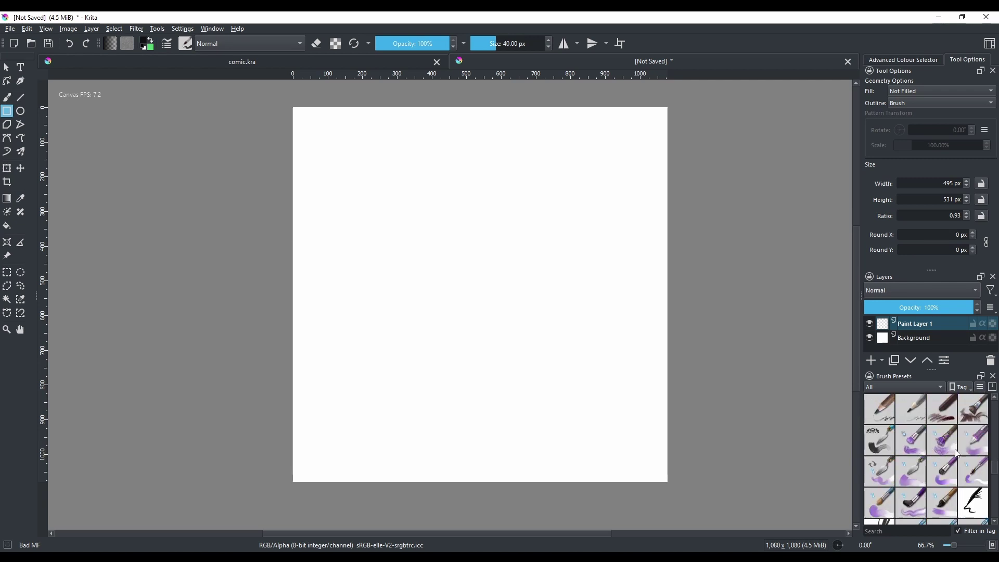
click(943, 471)
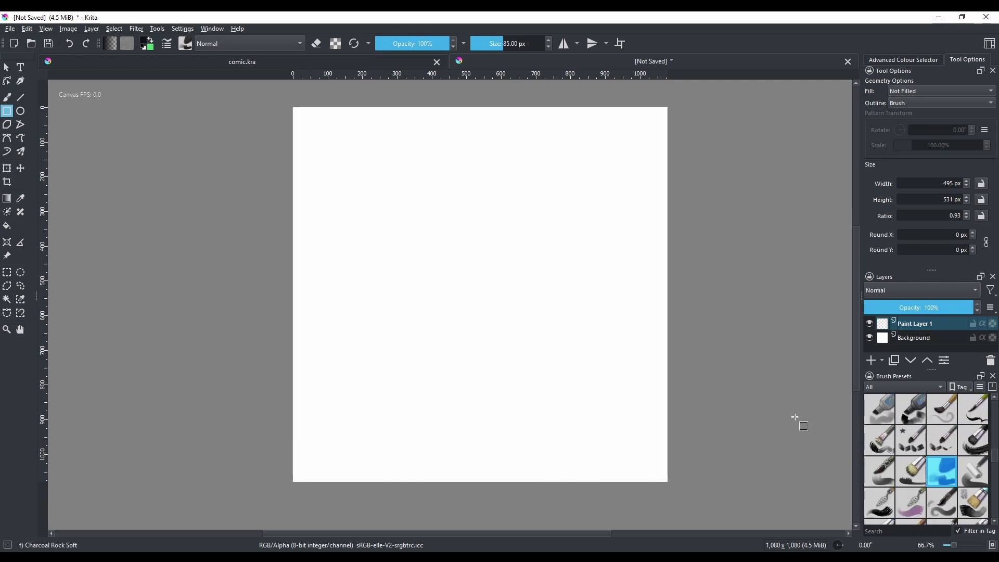
drag(330, 144, 488, 295)
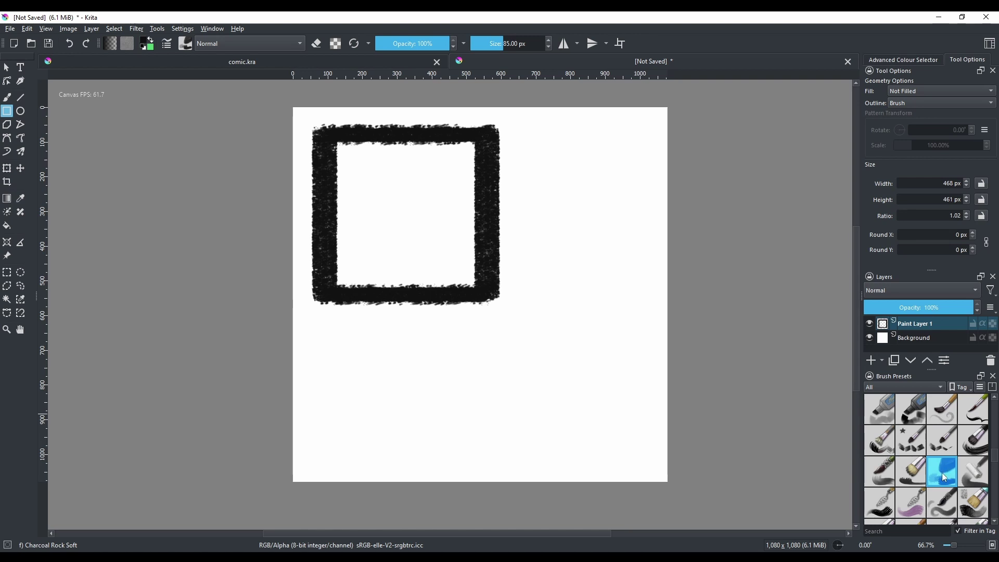
Step: Switch to the Basic-5 Size brush preset and undo the charcoal rectangle
scroll(950, 476, up, 3)
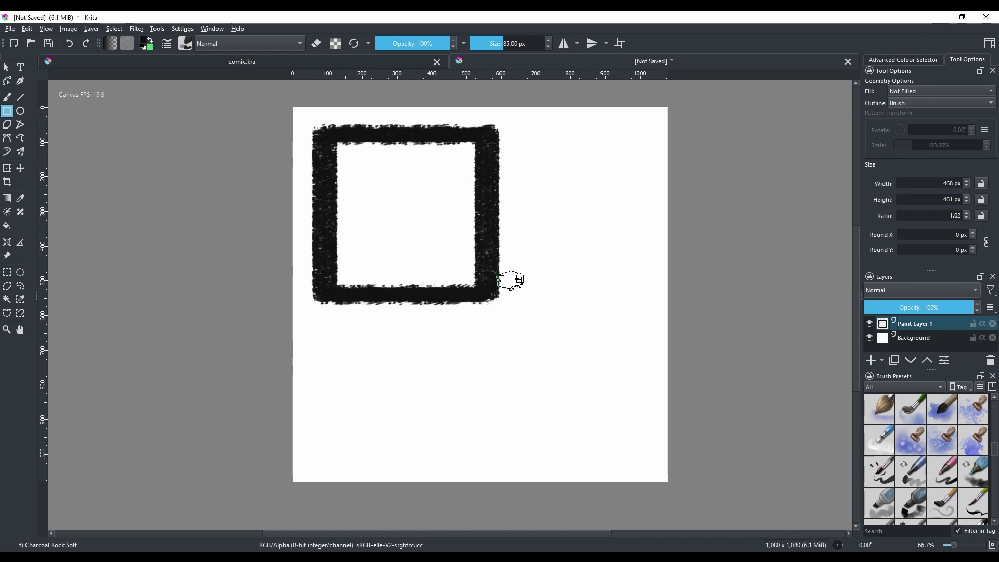
scroll(957, 432, up, 5)
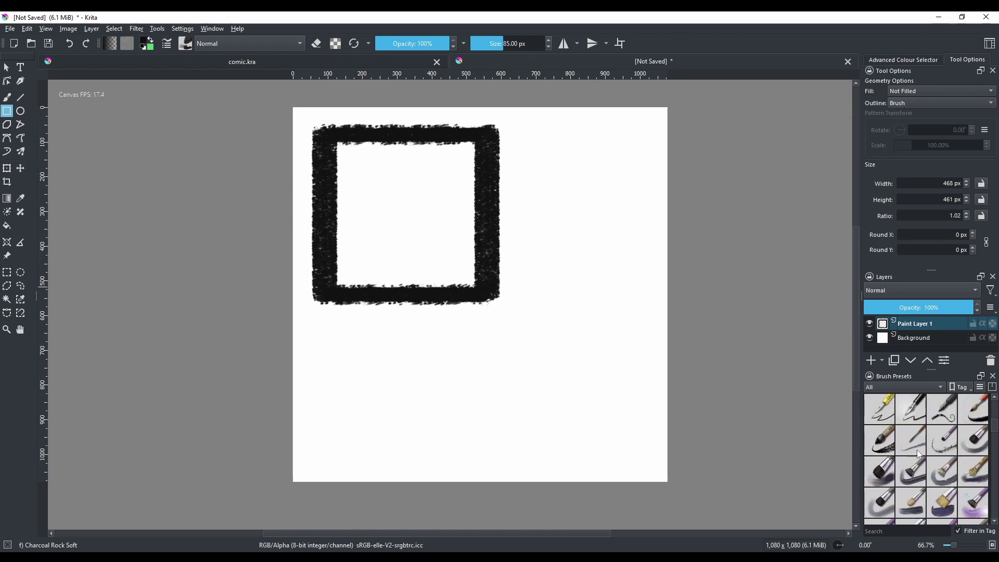
scroll(931, 440, up, 3)
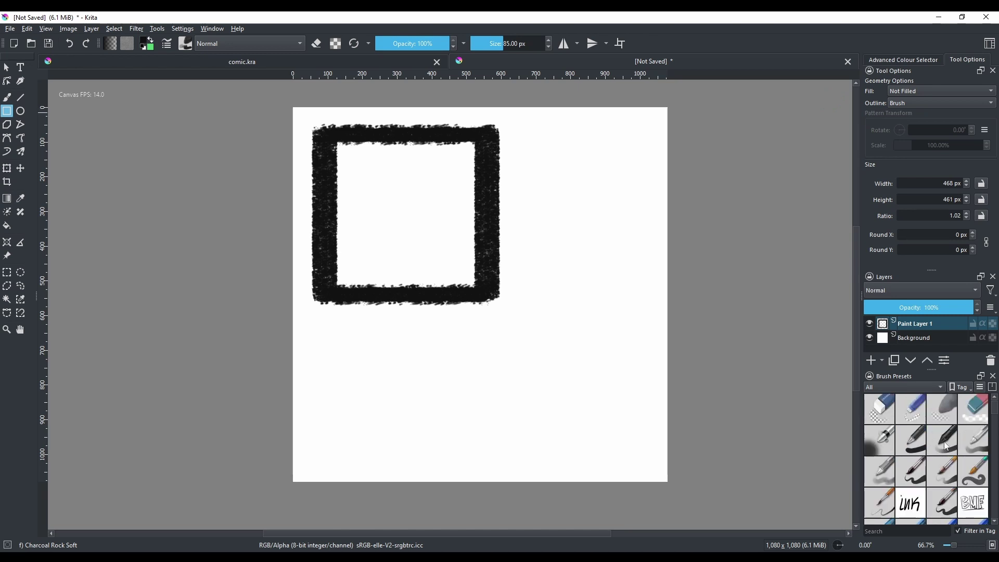
click(914, 475)
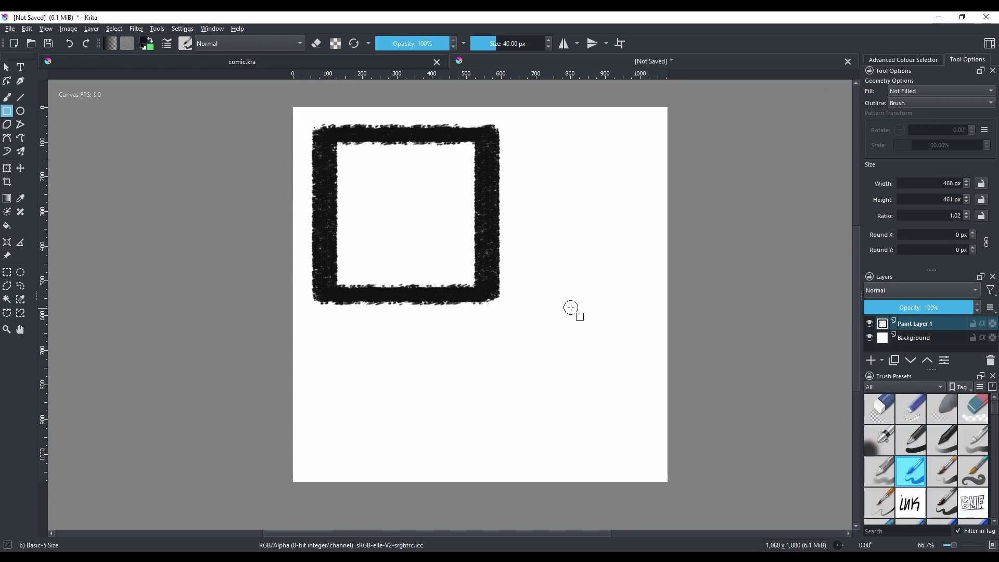
drag(473, 263, 491, 267)
key(ctrl+z)
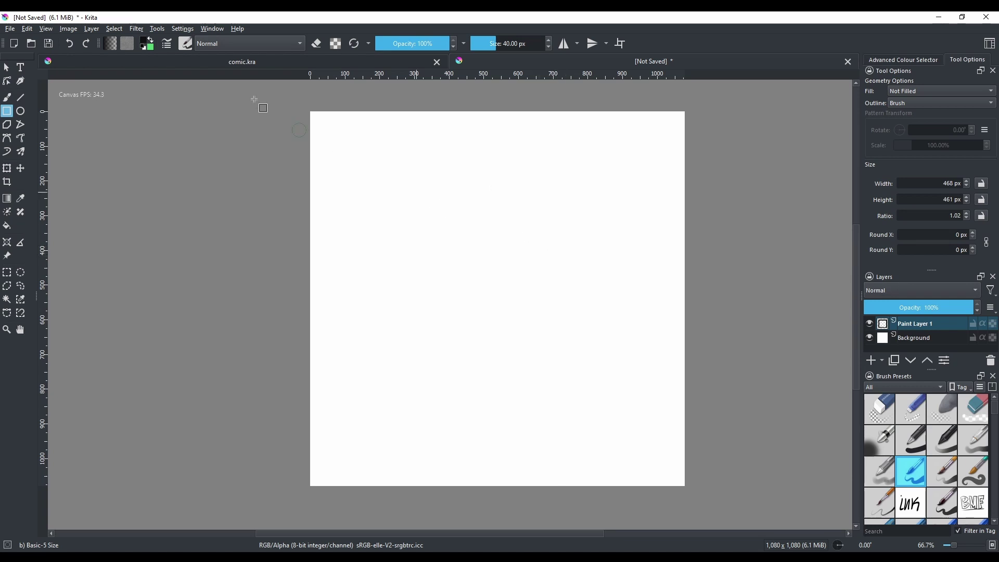
Step: Try an 8.35 px brush size on a rectangle outline about 350 × 489 px, and undo the rectangle
drag(477, 211, 503, 255)
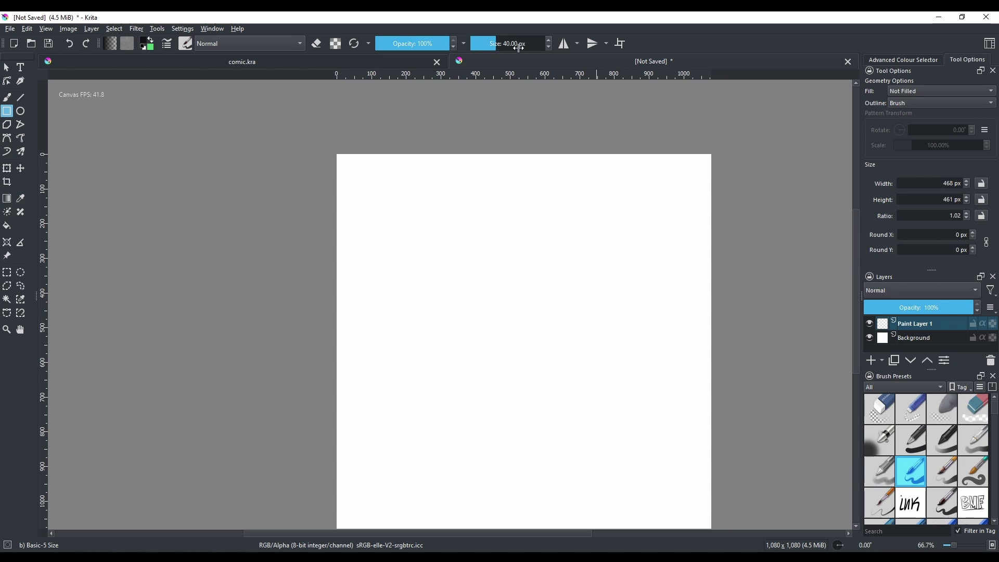
drag(519, 48, 486, 59)
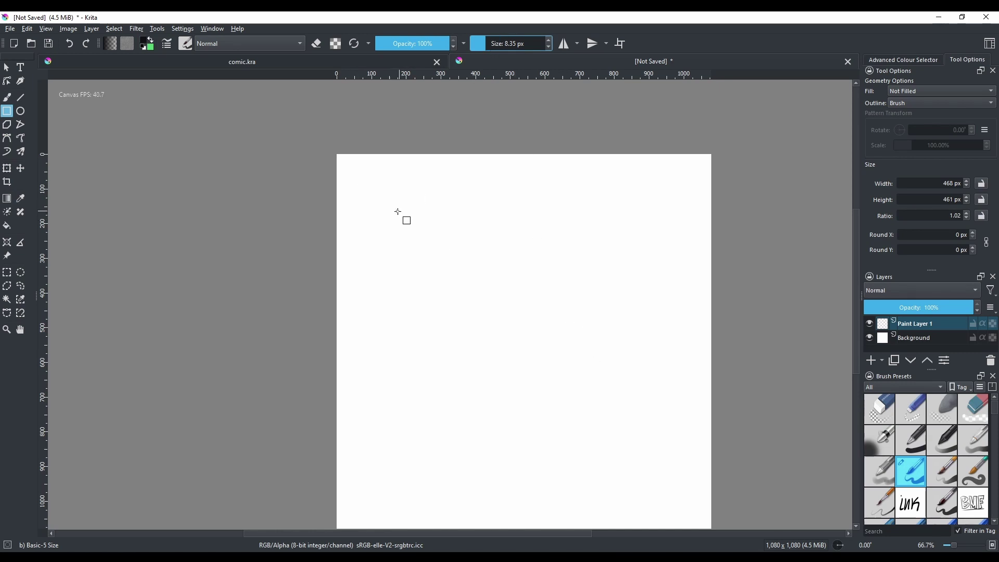
drag(370, 181, 493, 350)
drag(655, 319, 645, 302)
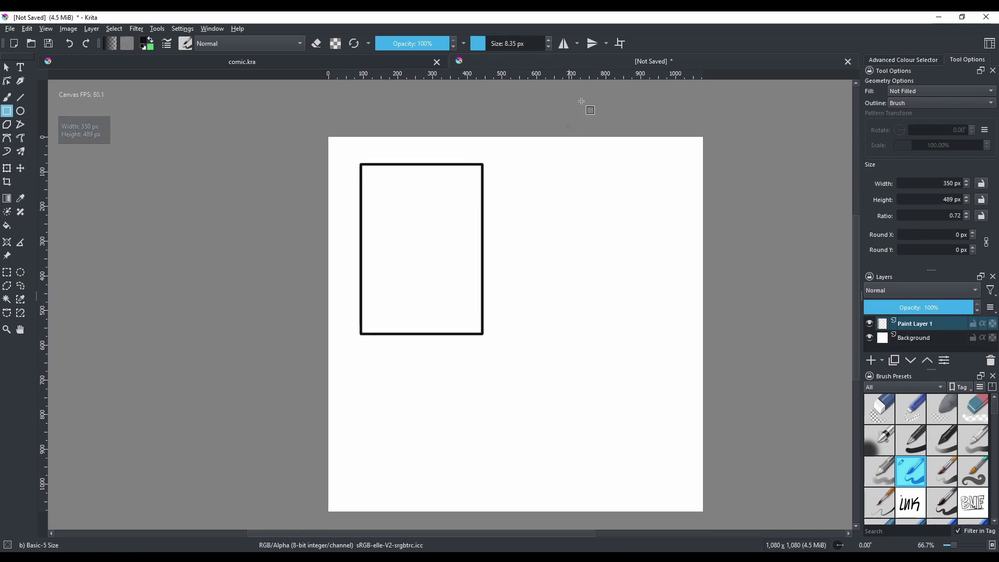
key(ctrl+z)
Step: Set the brush size to 10.20 px and test it on a rectangle about 461 × 431 px, undoing the test rectangle
click(485, 46)
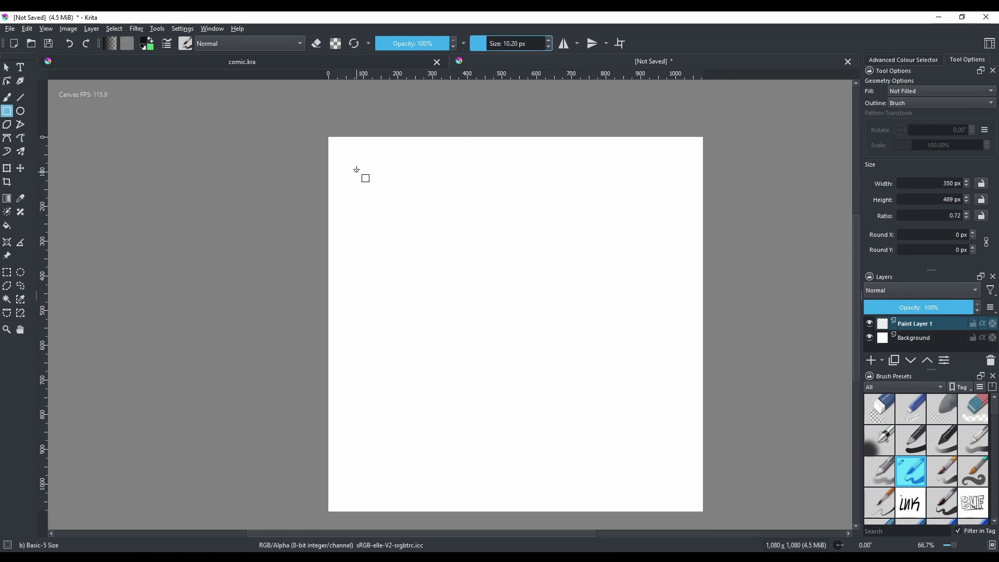
drag(355, 163, 518, 314)
key(ctrl+z)
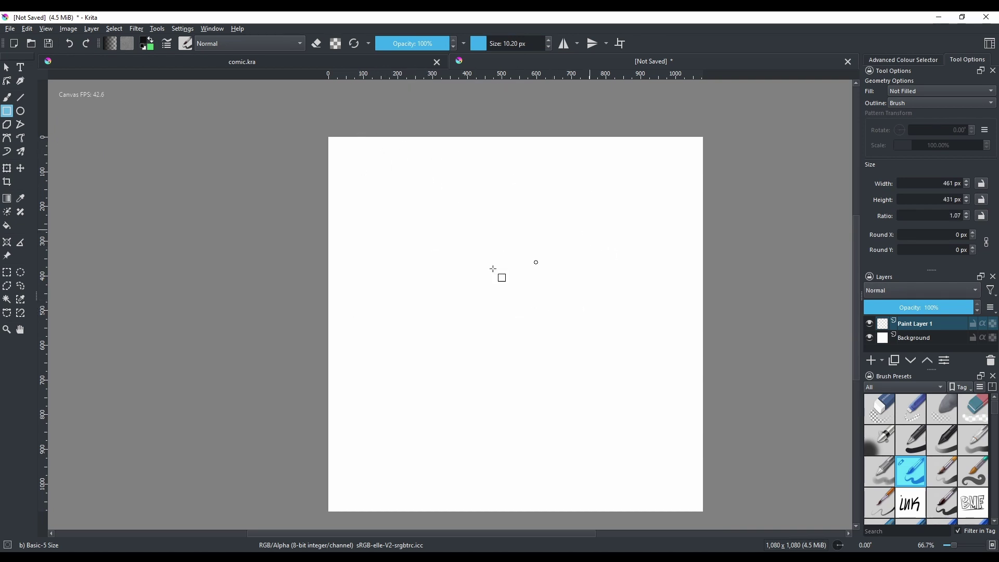
Step: Outline a square comic panel about 534 × 534 px in the canvas's upper-left corner with the Rectangle tool
drag(626, 213, 584, 210)
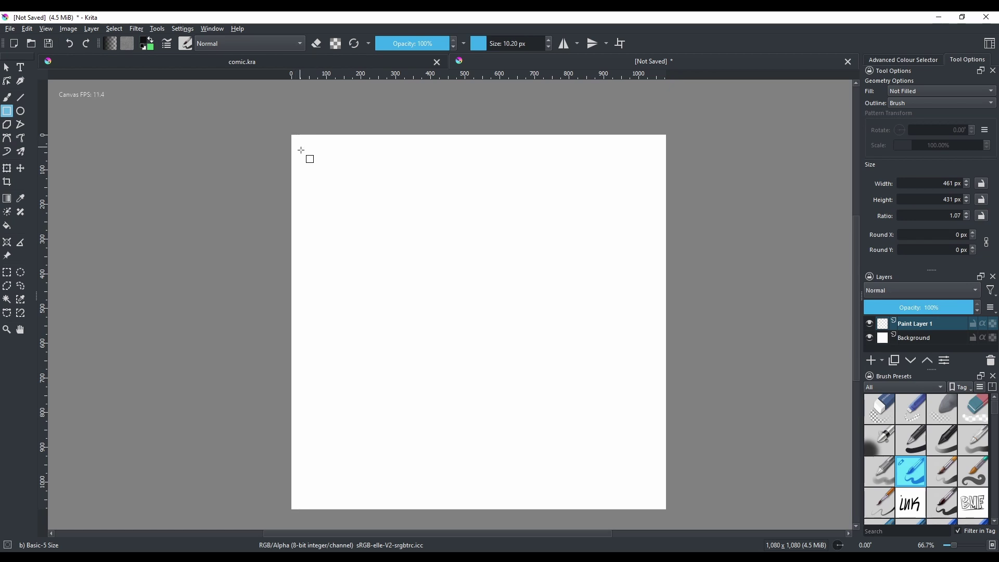
drag(300, 146, 483, 331)
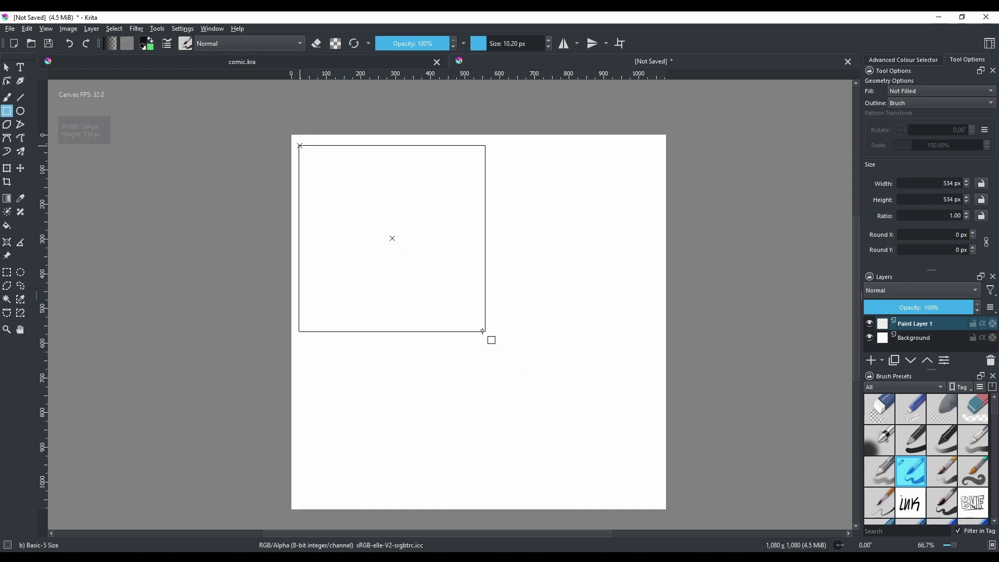
drag(483, 331, 483, 330)
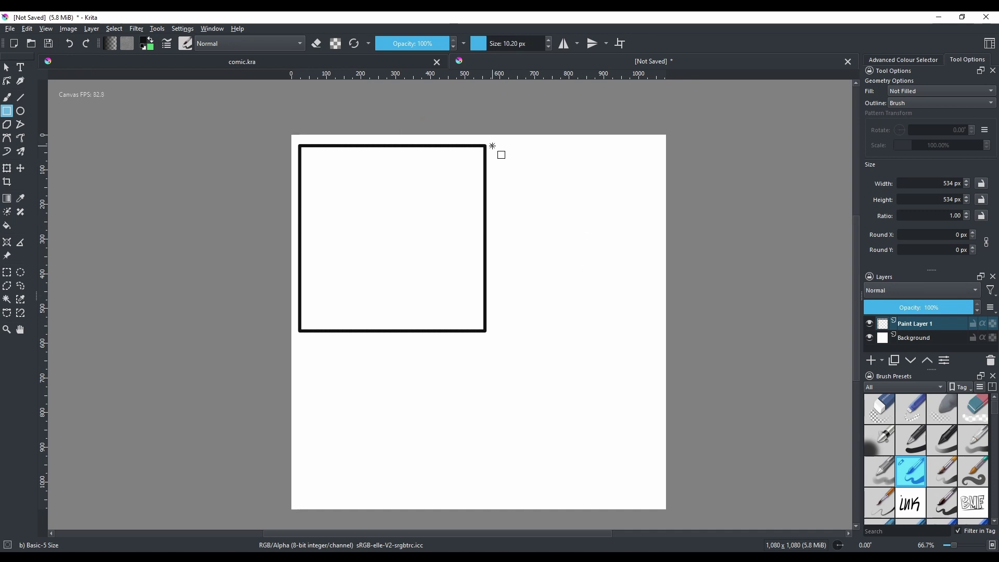
Step: Try a second panel rectangle about 553 × 554 px beside the first panel, and undo it
drag(492, 147, 634, 345)
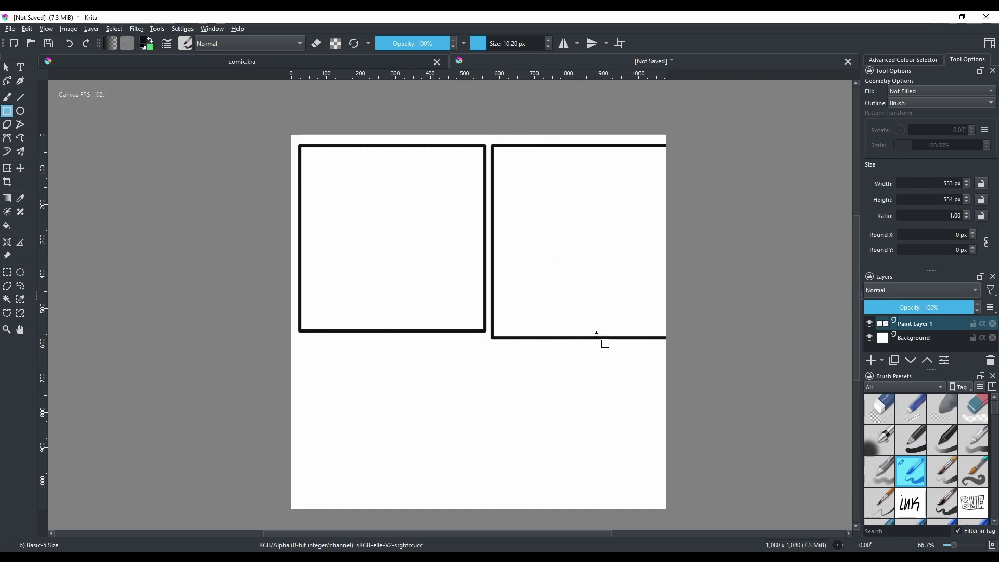
scroll(526, 136, up, 2)
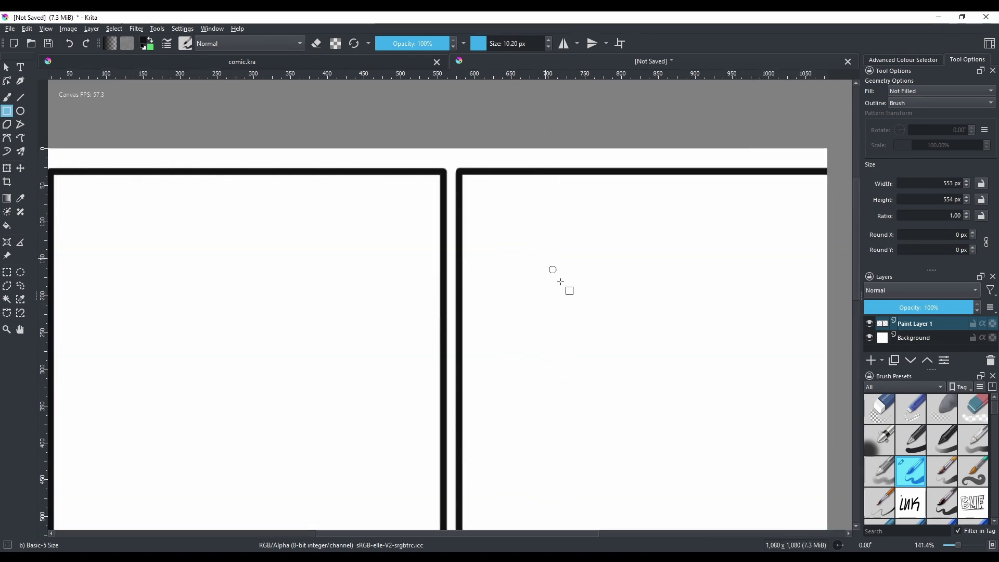
scroll(553, 269, down, 4)
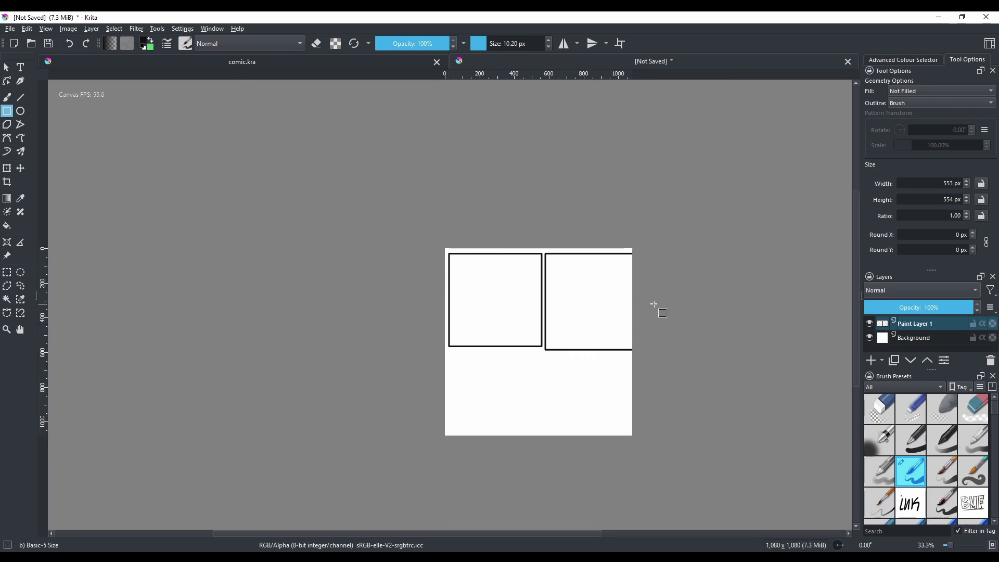
key(ctrl+z)
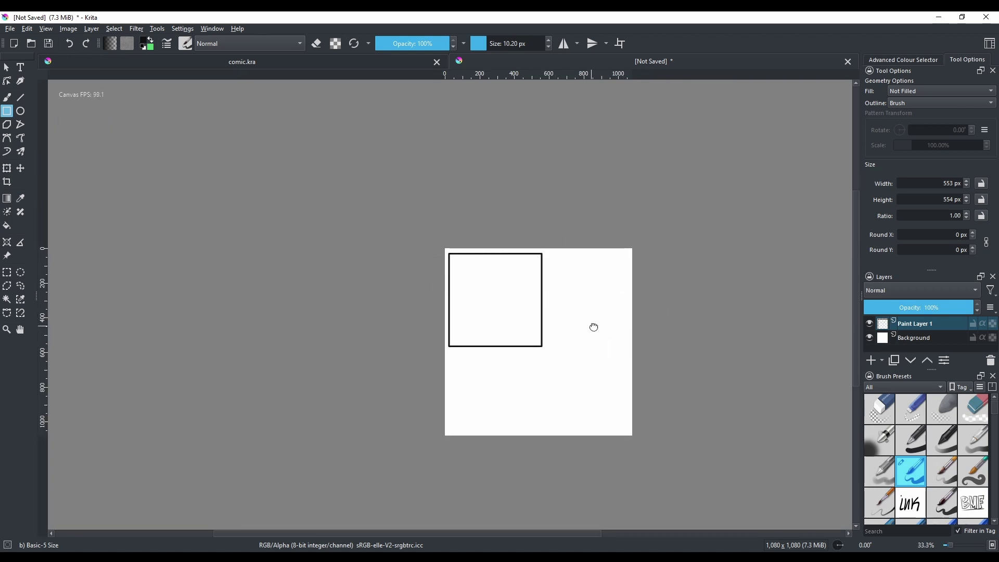
Step: Activate the Transform tool on the panel layer, and rearrange the dockers with a taller Layers docker below the Advanced Colour Selector
scroll(577, 313, up, 1)
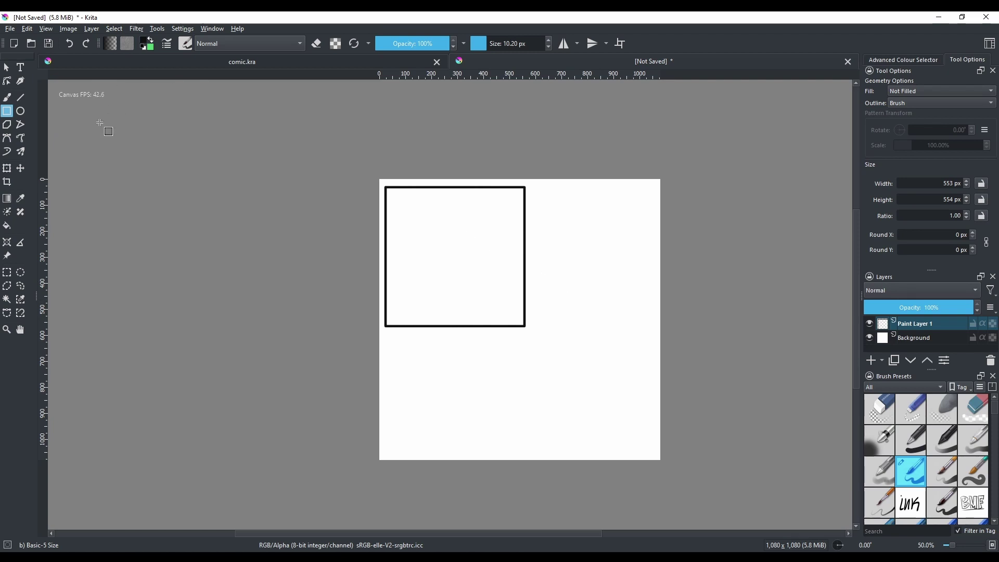
click(7, 169)
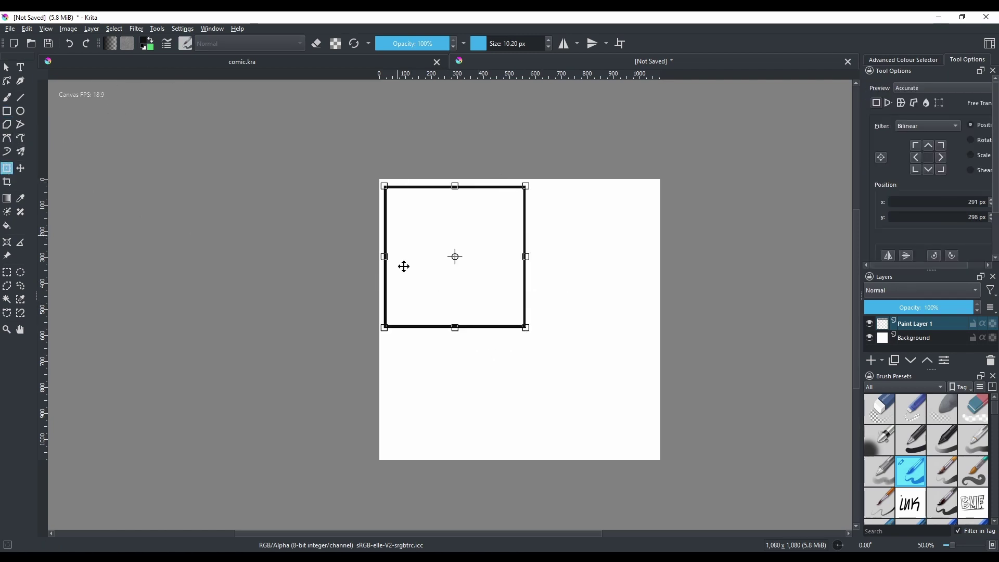
scroll(501, 339, up, 1)
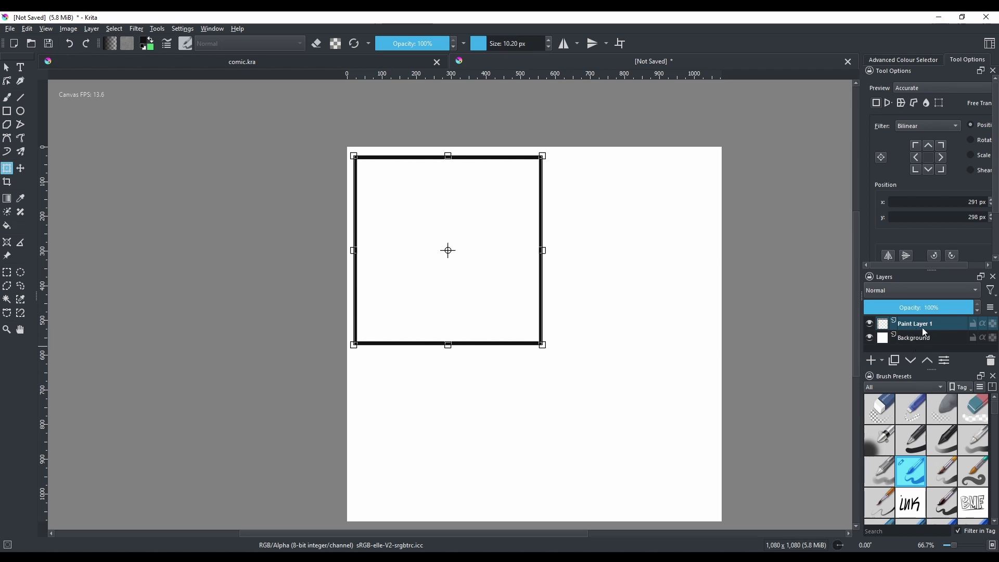
mouse_move(923, 328)
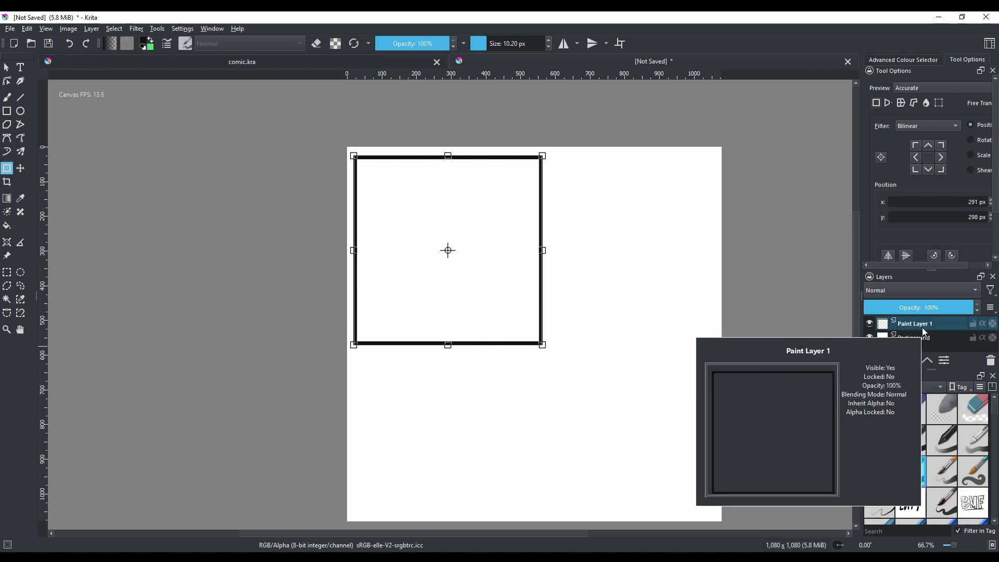
drag(930, 271, 946, 151)
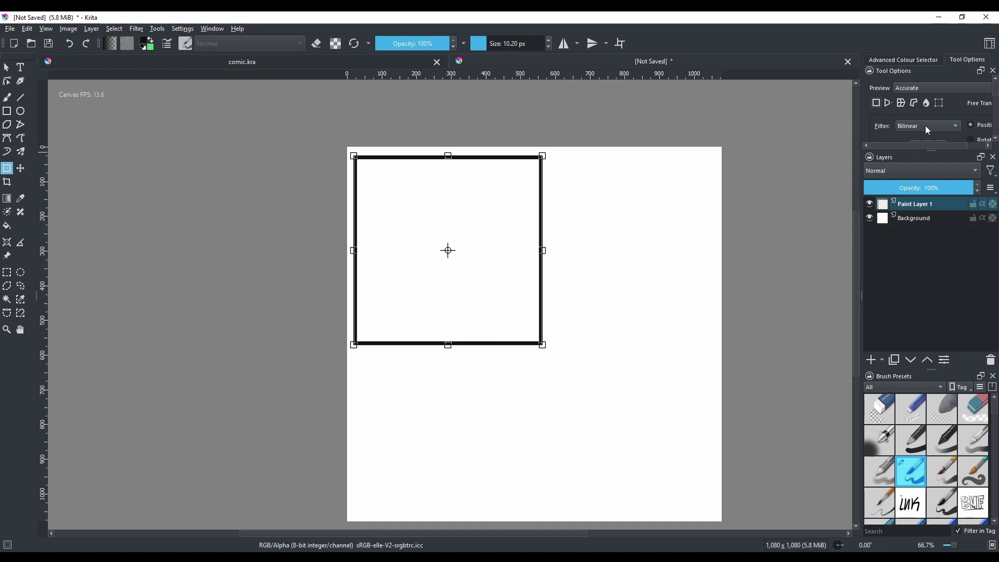
click(907, 61)
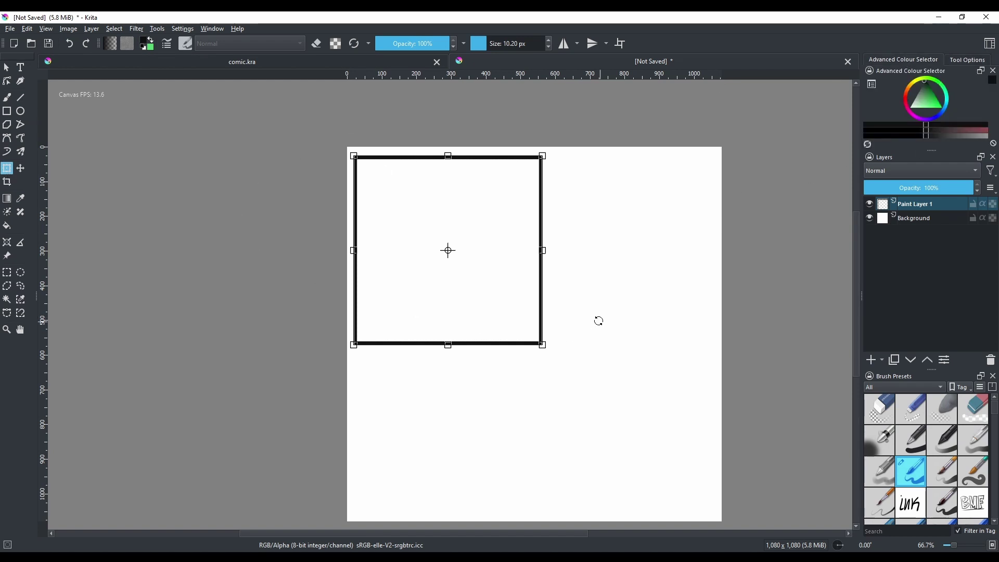
Step: Try moving the panel on Paint Layer 1 with the Transform tool, and undo the move
click(902, 206)
drag(479, 229, 511, 246)
key(ctrl+z)
Step: Duplicate Paint Layer 1 and move the copied panel beside the original at the same height, leaving a narrow gap
right_click(940, 207)
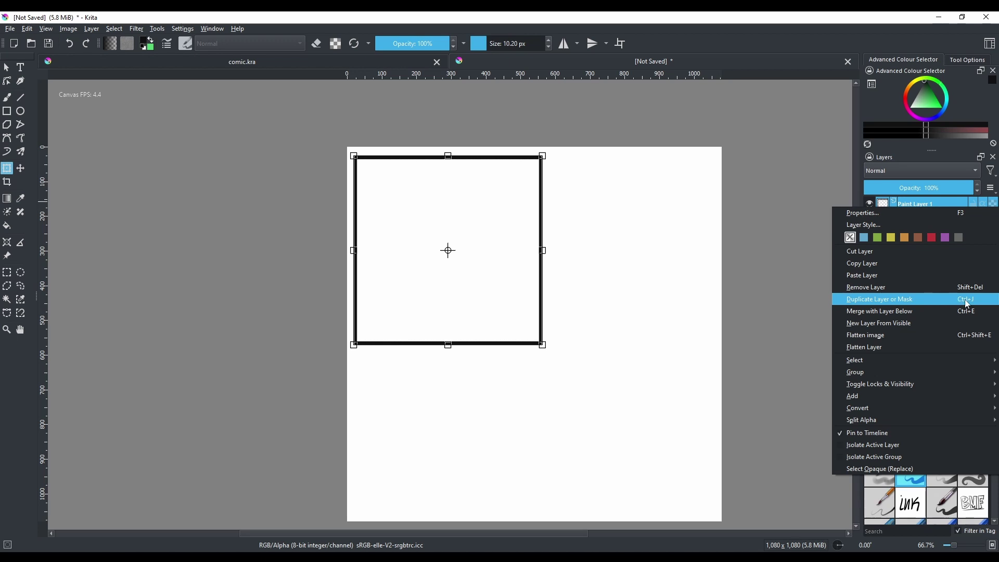
click(622, 224)
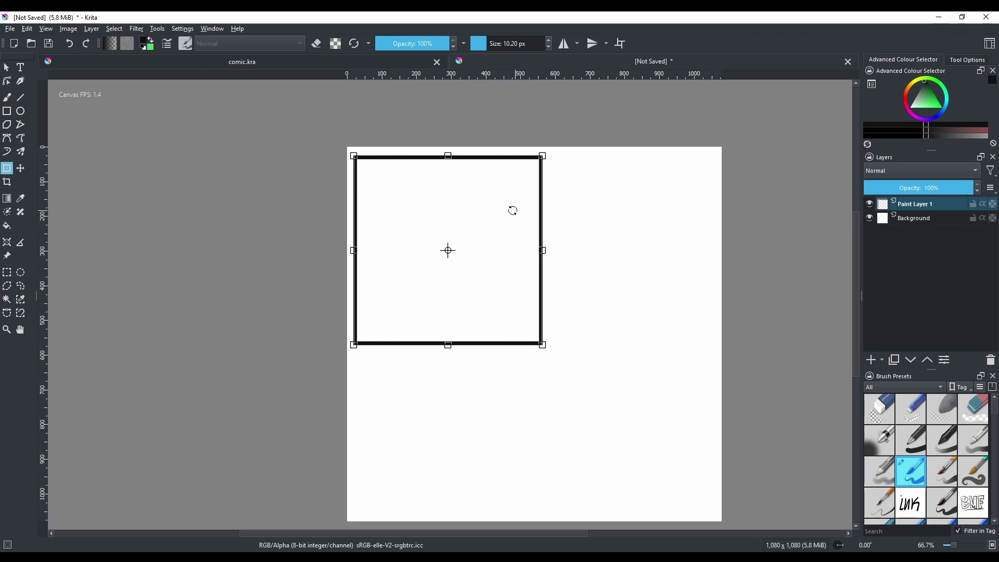
key(ctrl+j)
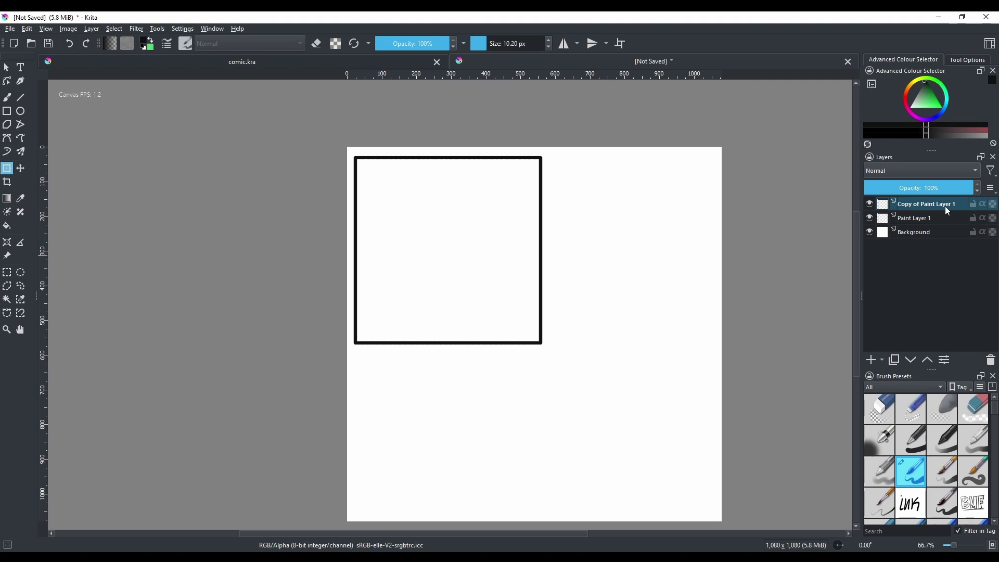
click(407, 218)
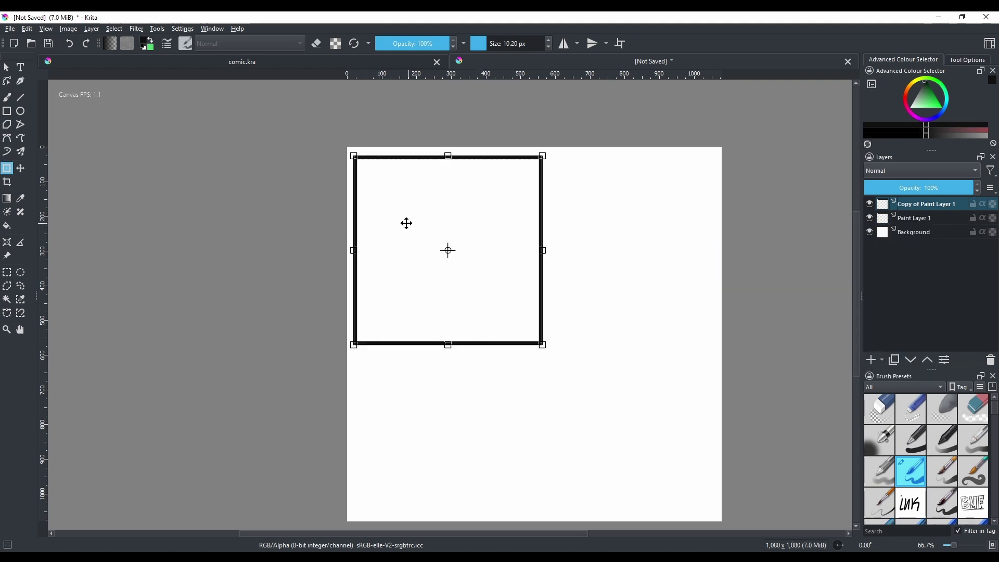
drag(406, 224, 600, 250)
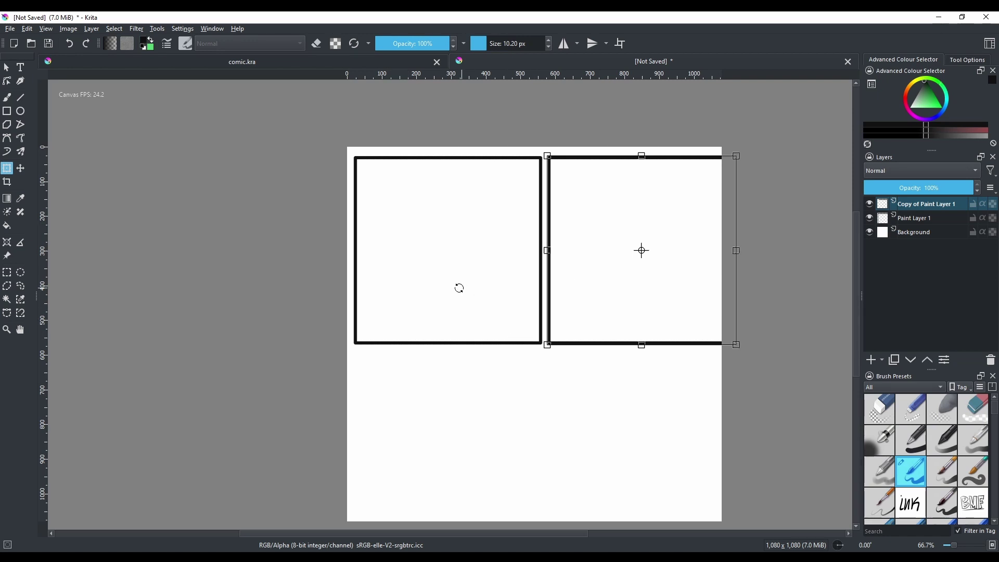
key(Return)
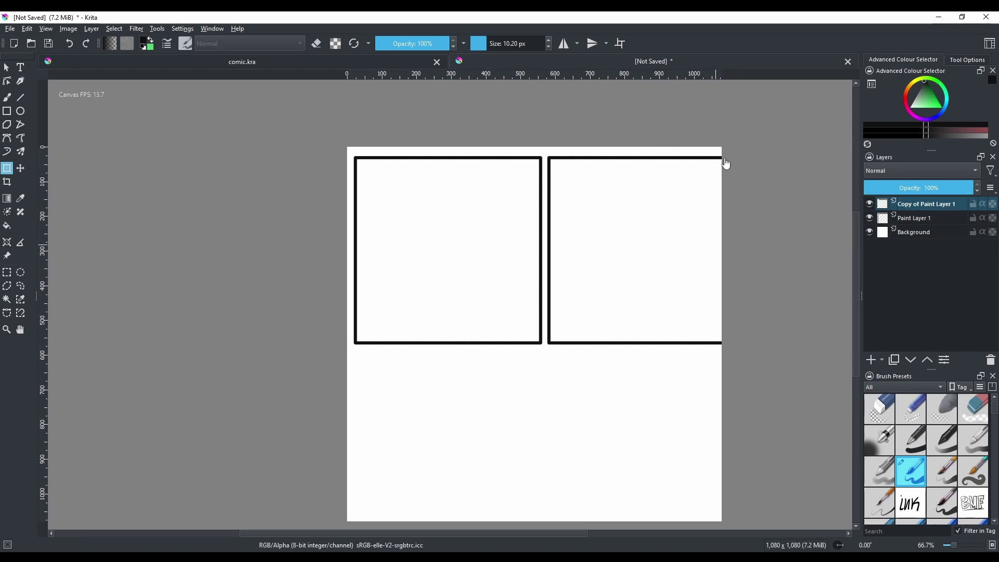
Step: Merge Paint Layer 1 and its copy into a single layer
ctrl+click(932, 222)
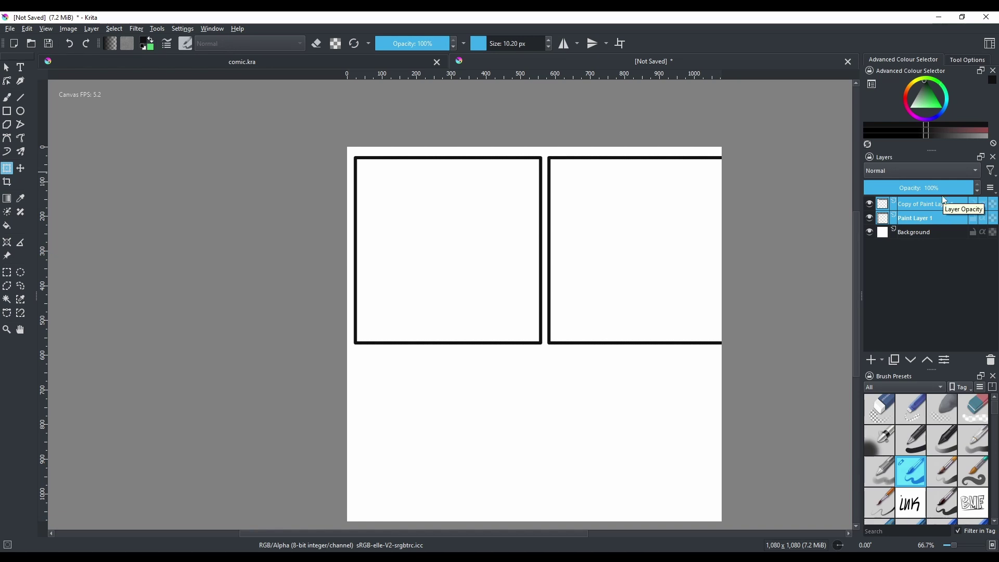
right_click(939, 214)
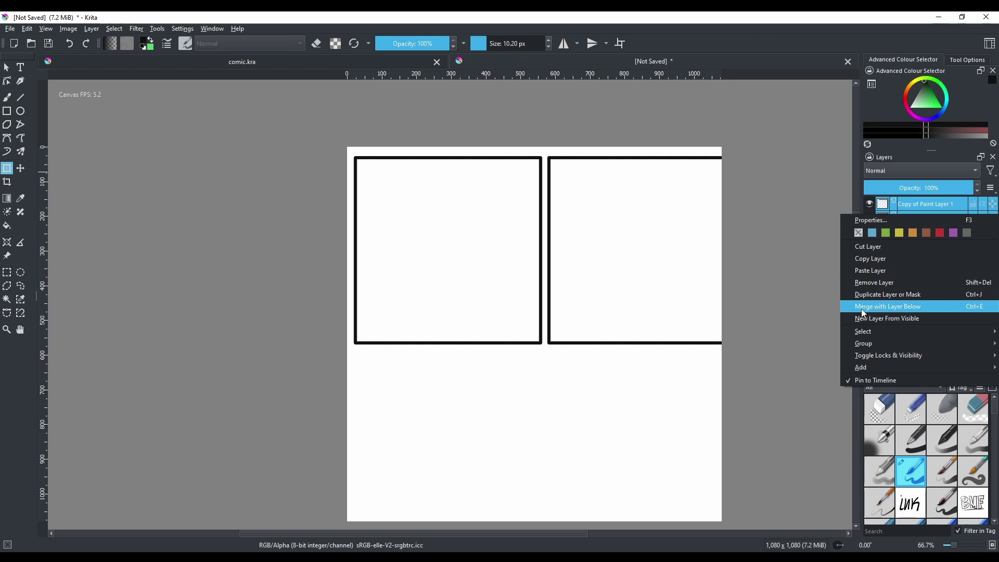
click(981, 309)
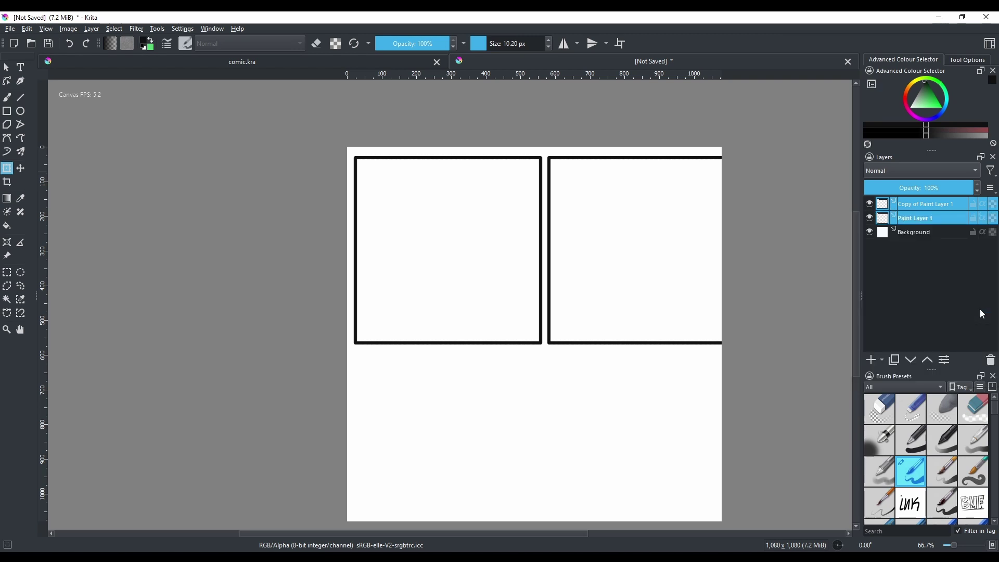
Step: Shift the merged pair of panels horizontally until the right panel's outer border lies inside the canvas with a small margin
click(645, 231)
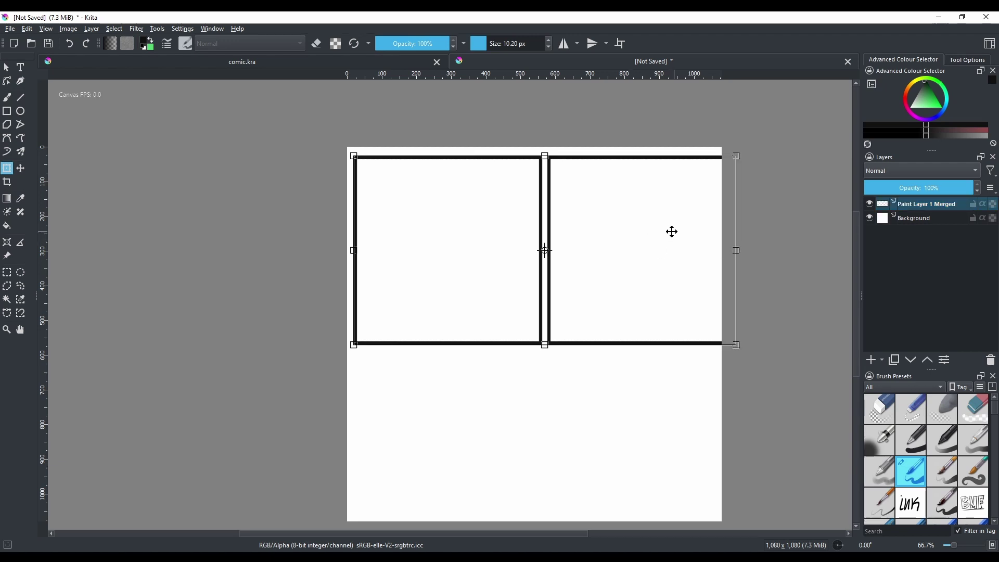
drag(672, 232, 660, 232)
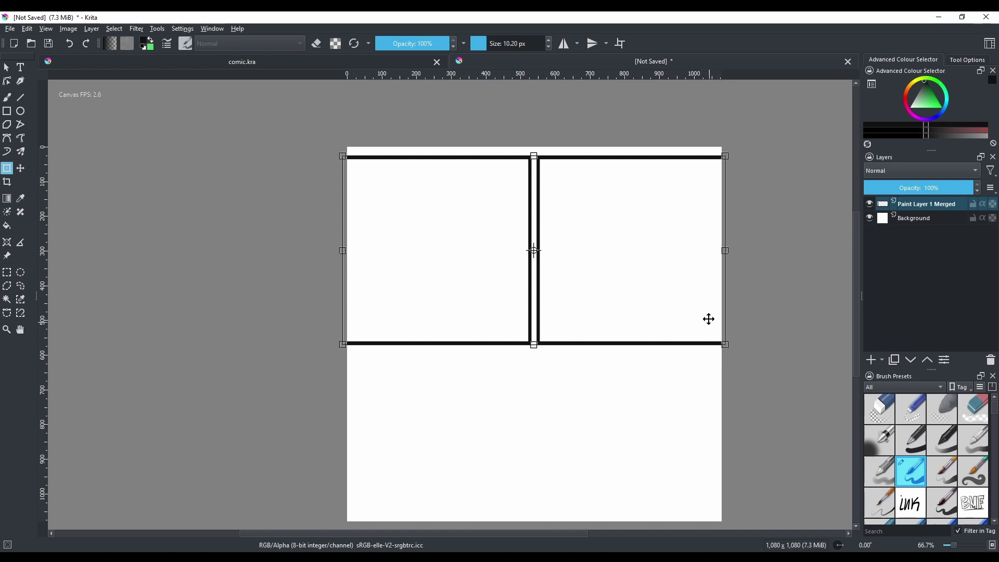
drag(707, 317, 682, 307)
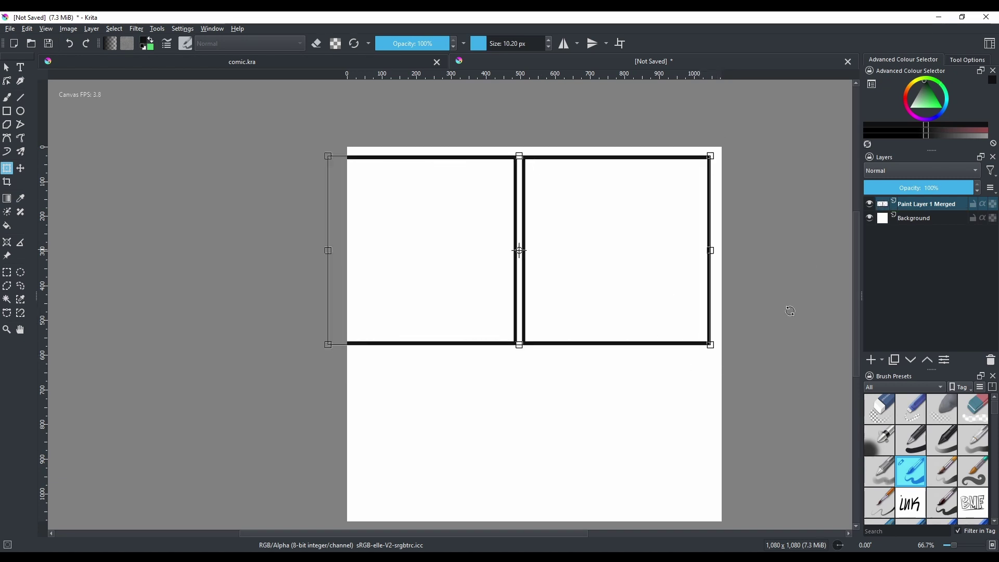
scroll(717, 350, up, 3)
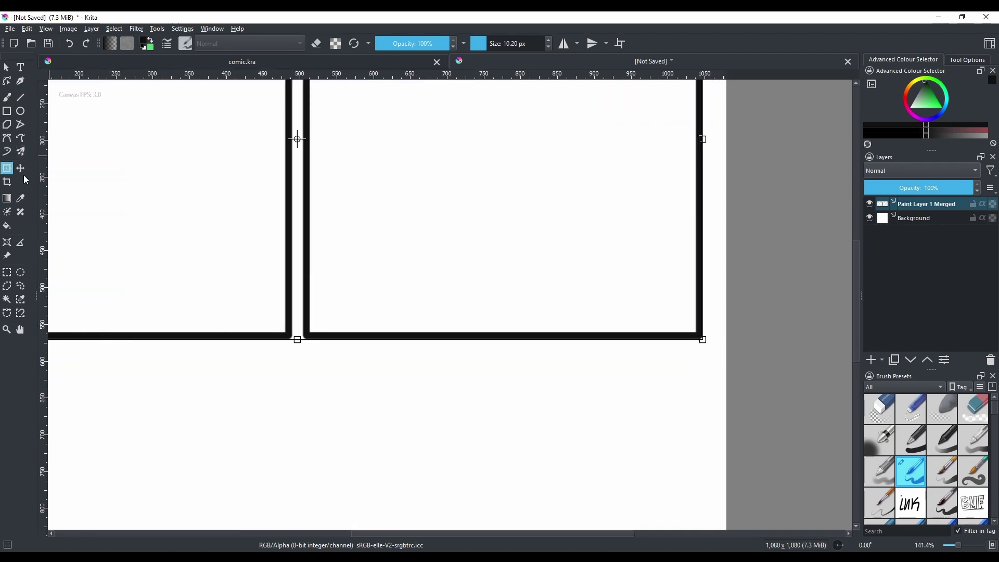
scroll(704, 341, down, 2)
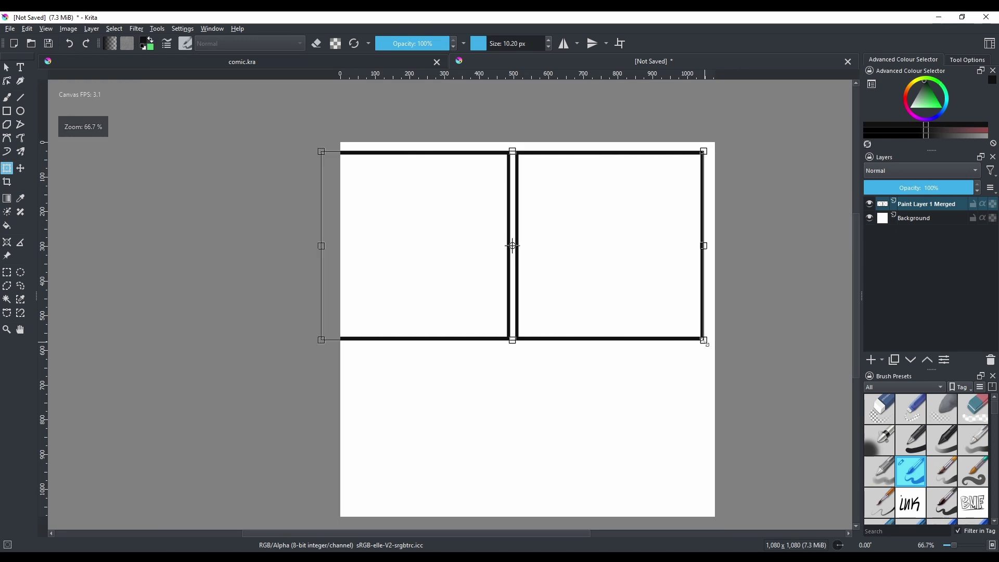
Step: Scale the pair of panels down proportionally and center it in the canvas's upper half with margins on both sides
drag(672, 300, 678, 322)
key(ctrl+z)
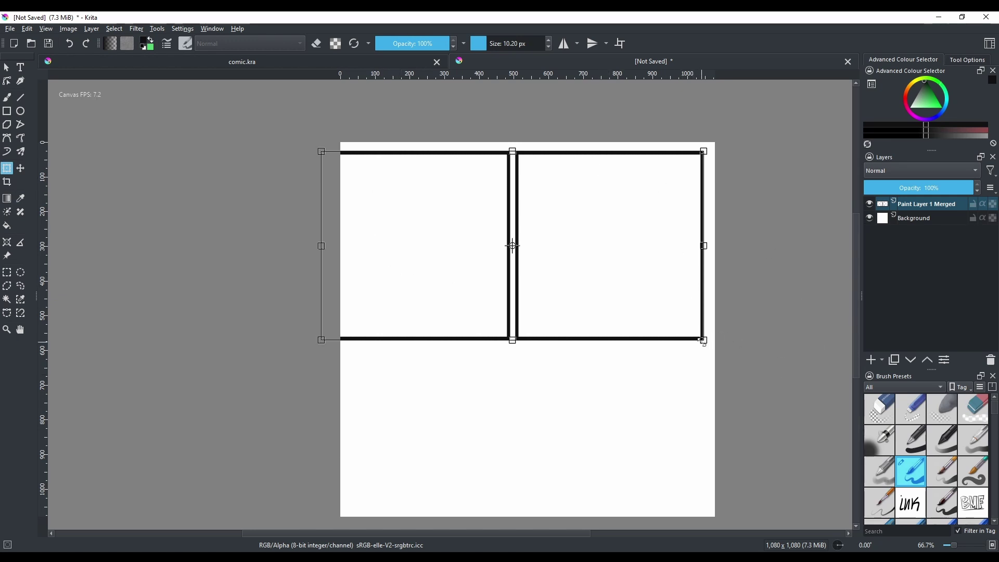
drag(704, 341, 677, 327)
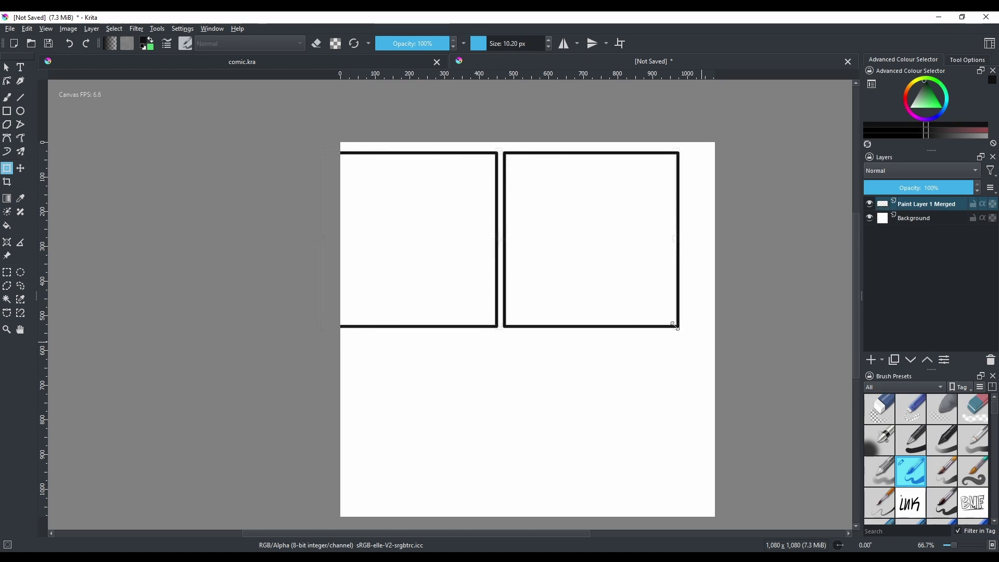
drag(618, 293, 647, 296)
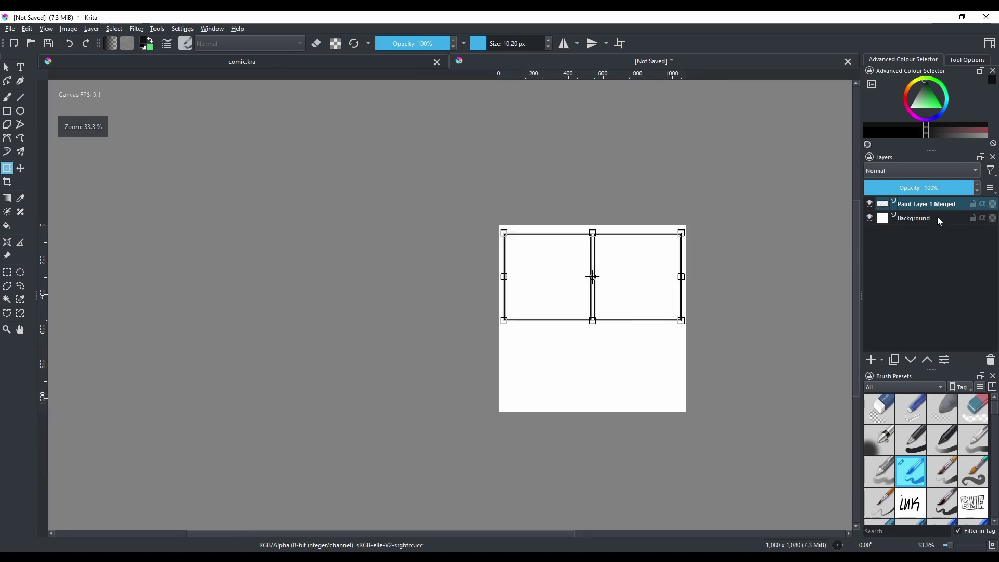
Step: Duplicate the panel row below the original to form a 2 × 2 grid, and merge both rows into one layer
scroll(655, 308, down, 2)
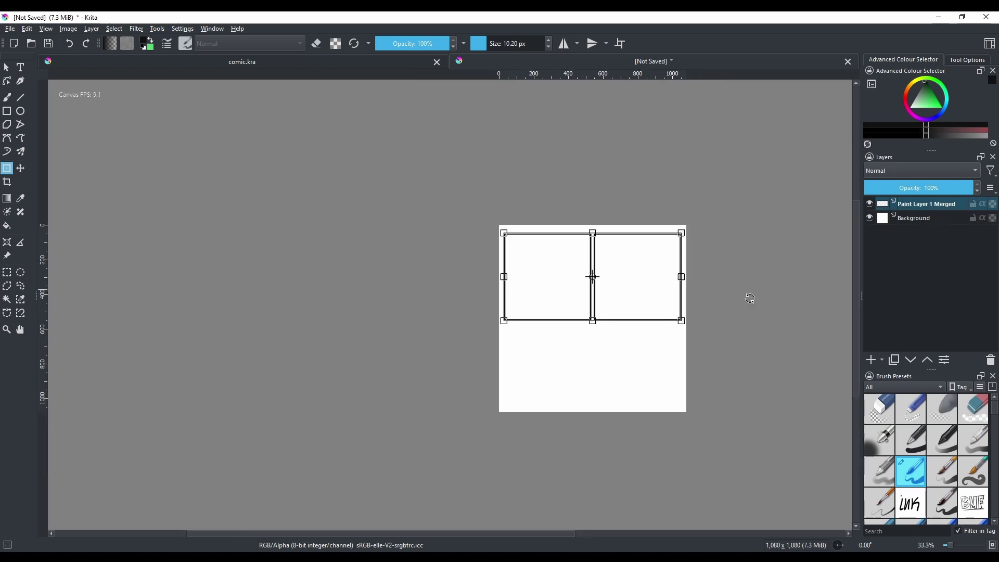
key(ctrl+j)
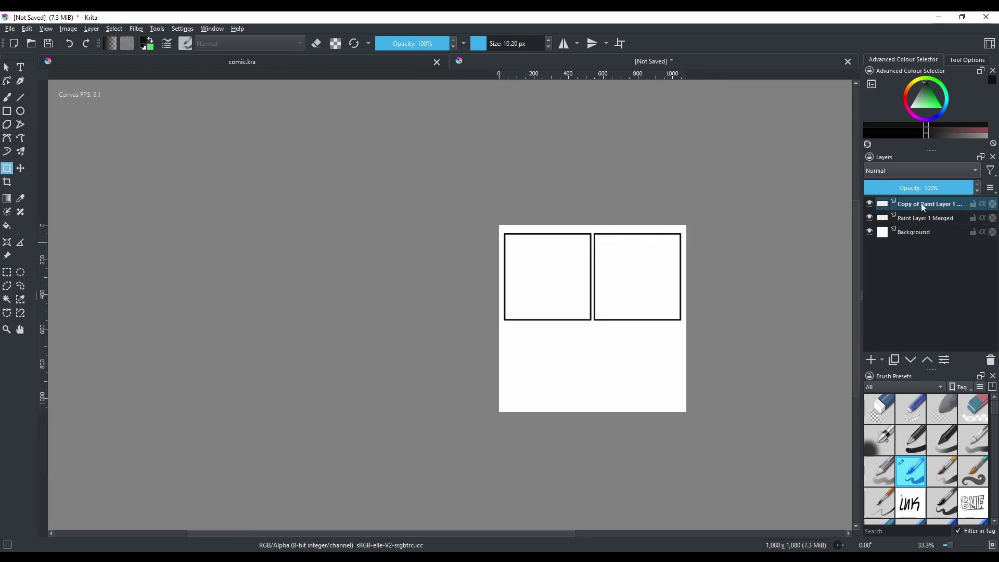
scroll(642, 287, up, 1)
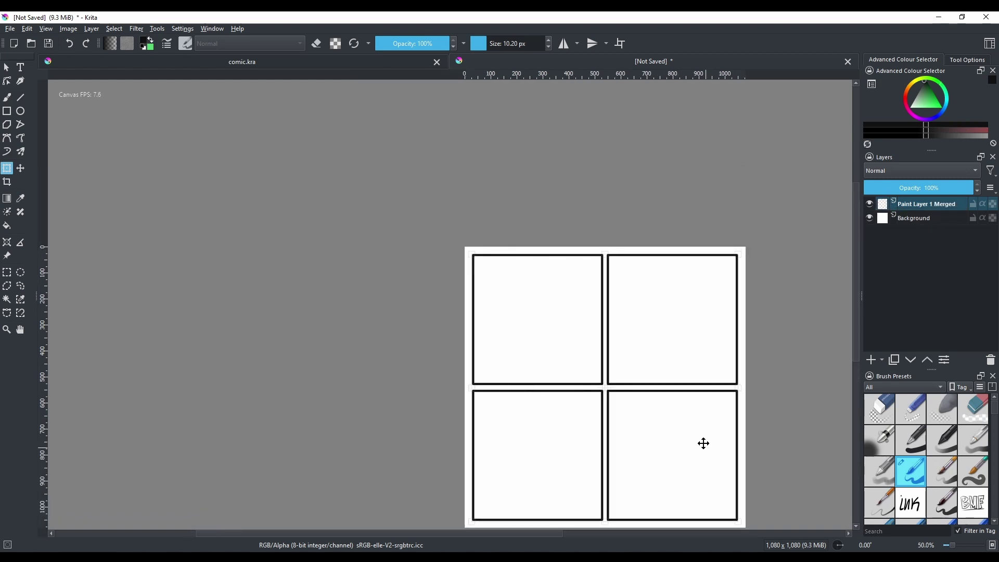
drag(812, 435, 742, 384)
scroll(624, 329, up, 2)
scroll(742, 384, down, 3)
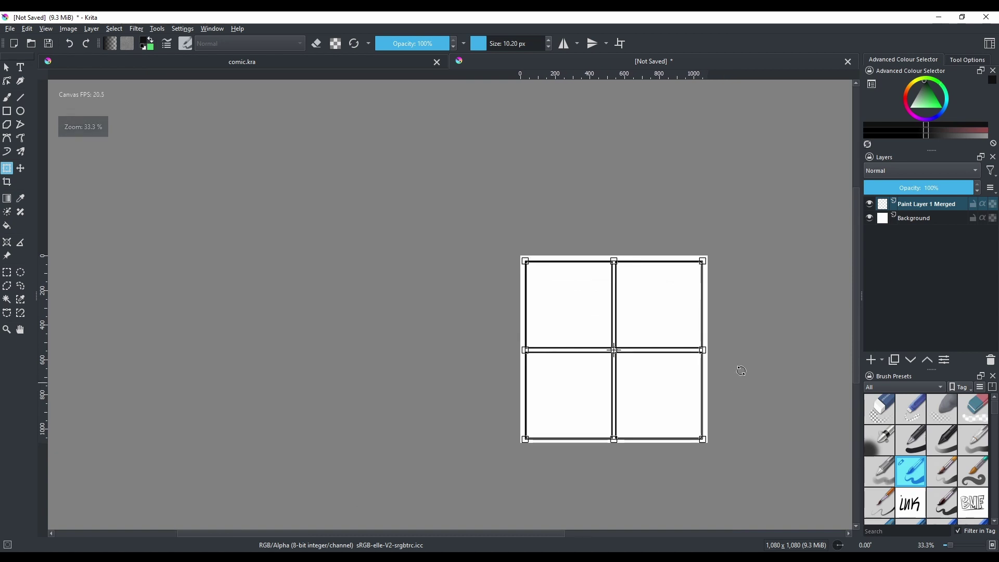
scroll(661, 354, up, 1)
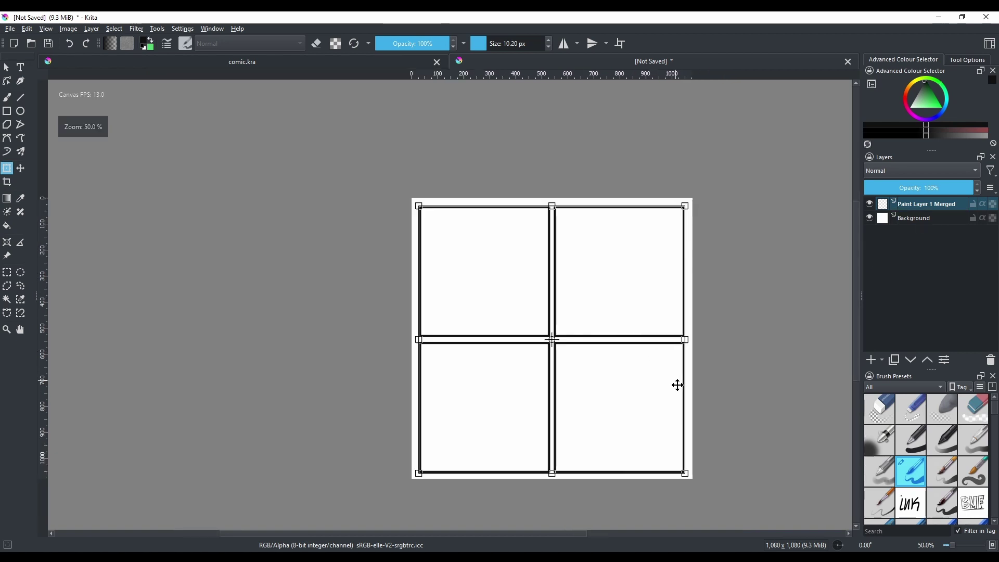
Step: Rename the merged panel layer to "boxes"
double_click(927, 204)
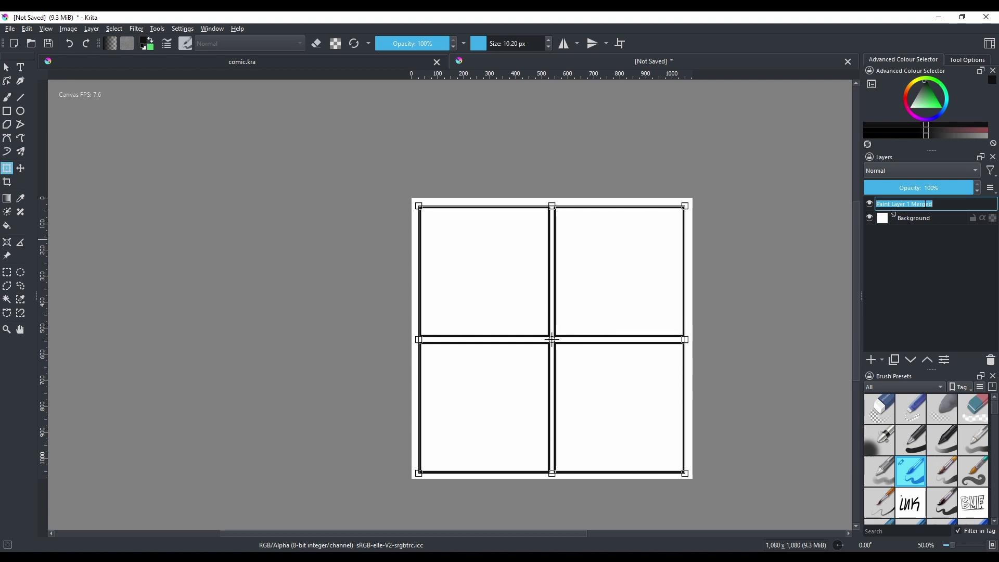
text(boxes)
key(Return)
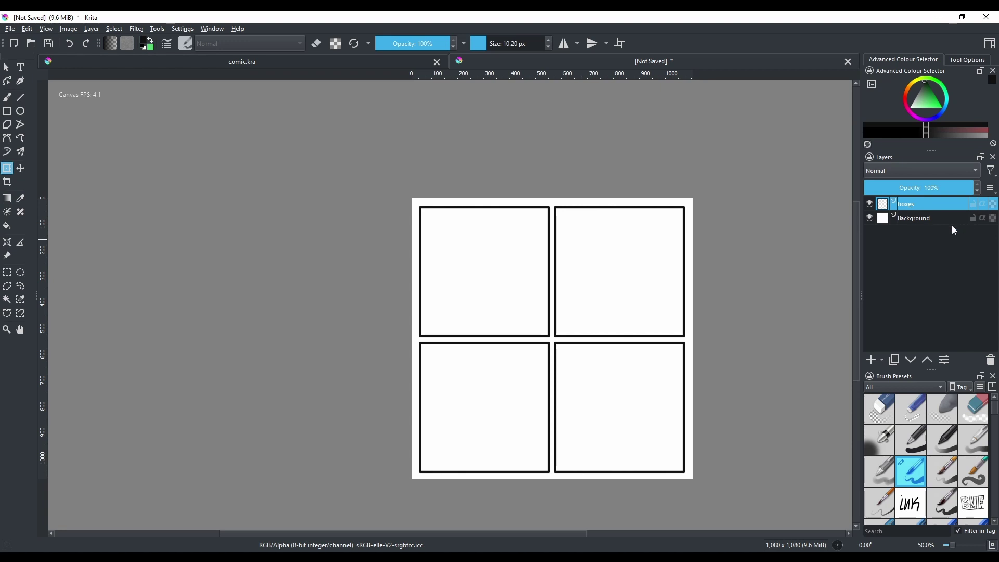
Step: Lock both the Background layer and the boxes layer
click(973, 220)
click(973, 218)
click(973, 205)
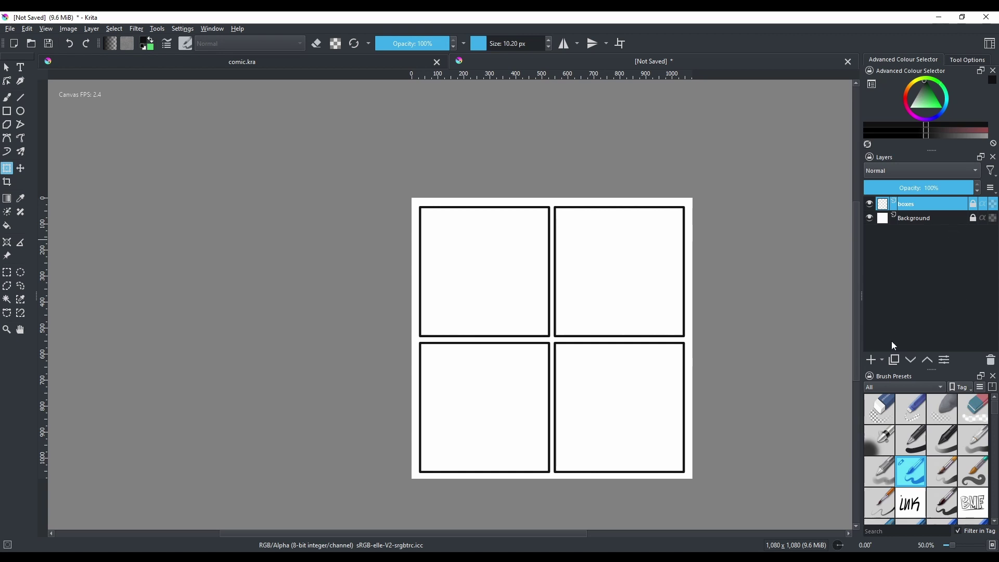
Step: Add a new paint layer above the boxes layer and name it "sketch"
click(568, 275)
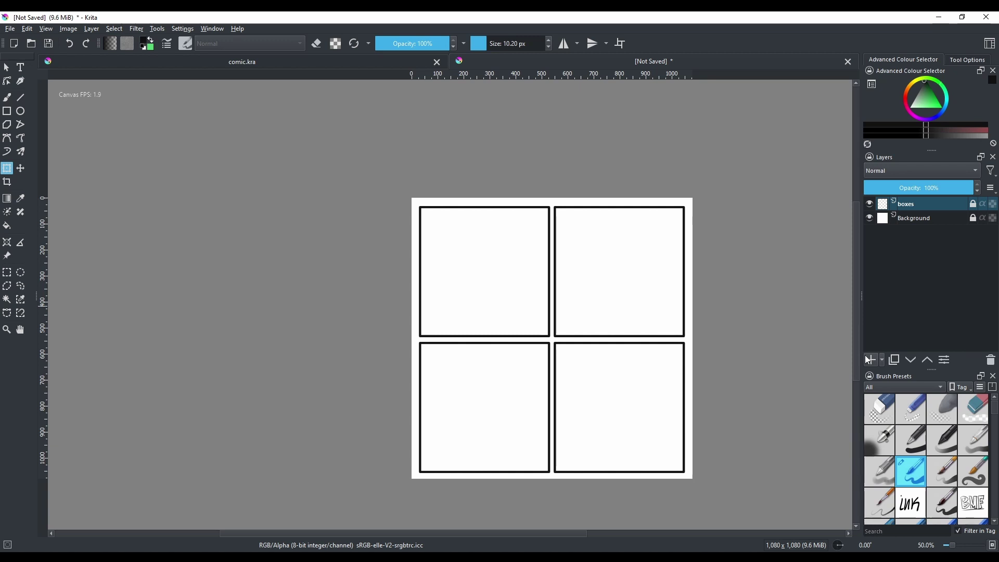
click(868, 360)
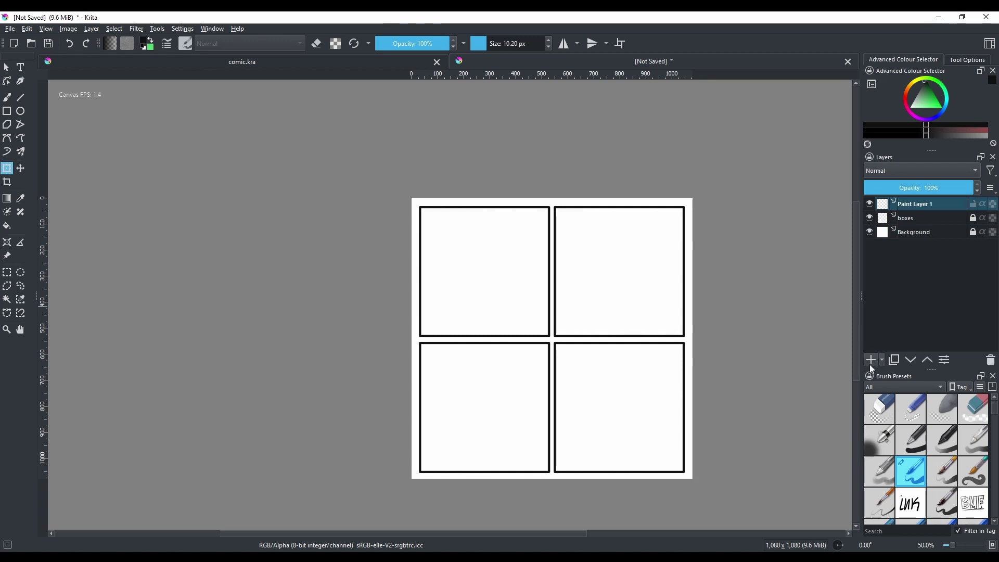
double_click(917, 204)
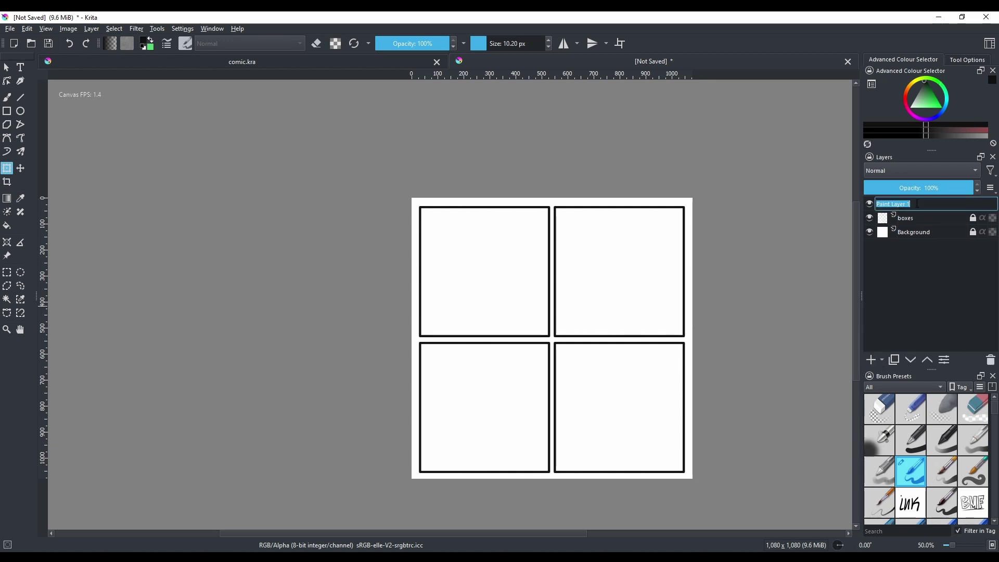
text(sketch)
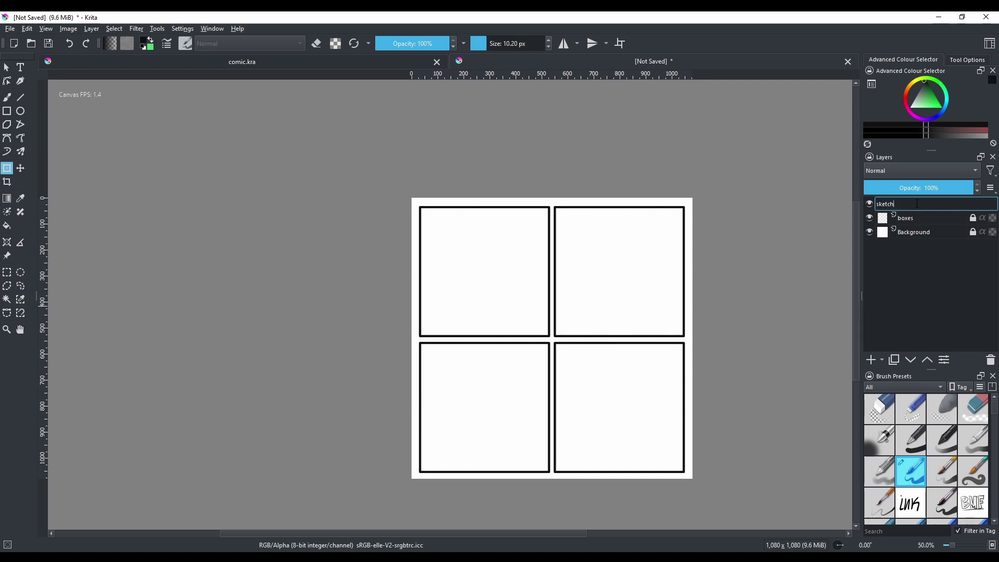
key(Return)
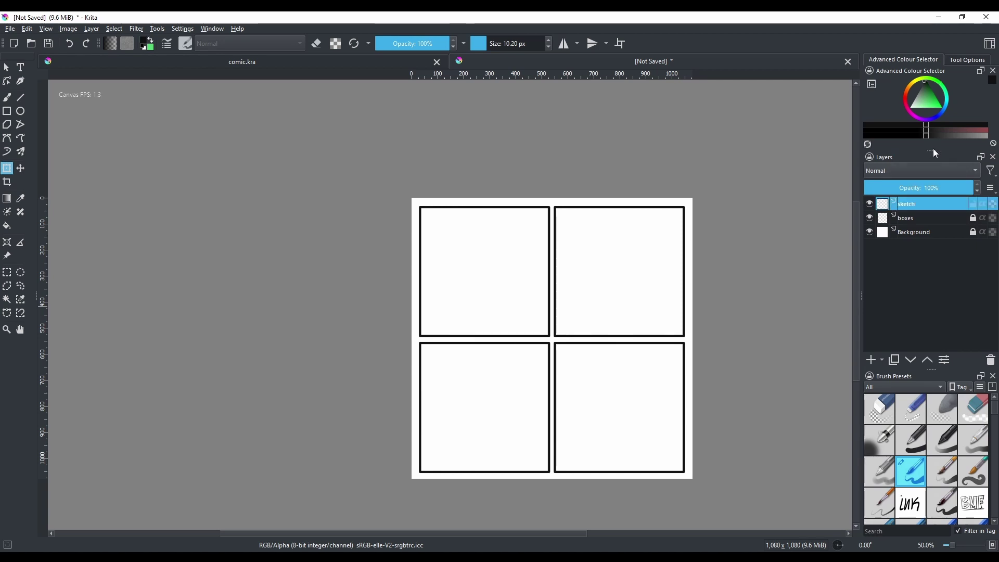
Step: Enlarge the colour selector and the brush preset list, and look through the available brush presets
drag(933, 150, 933, 199)
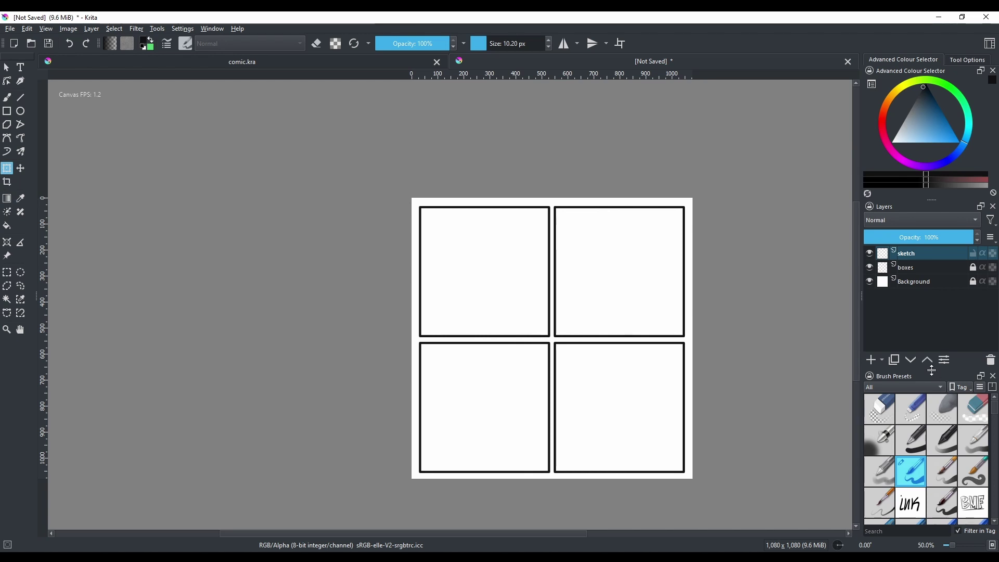
drag(934, 372, 932, 345)
scroll(950, 466, down, 3)
scroll(950, 467, down, 8)
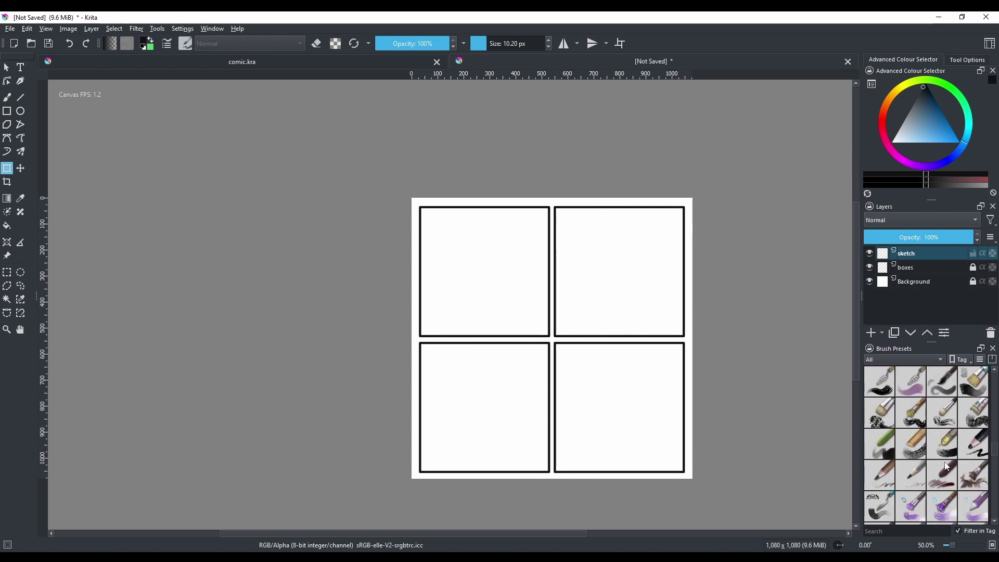
scroll(930, 461, up, 10)
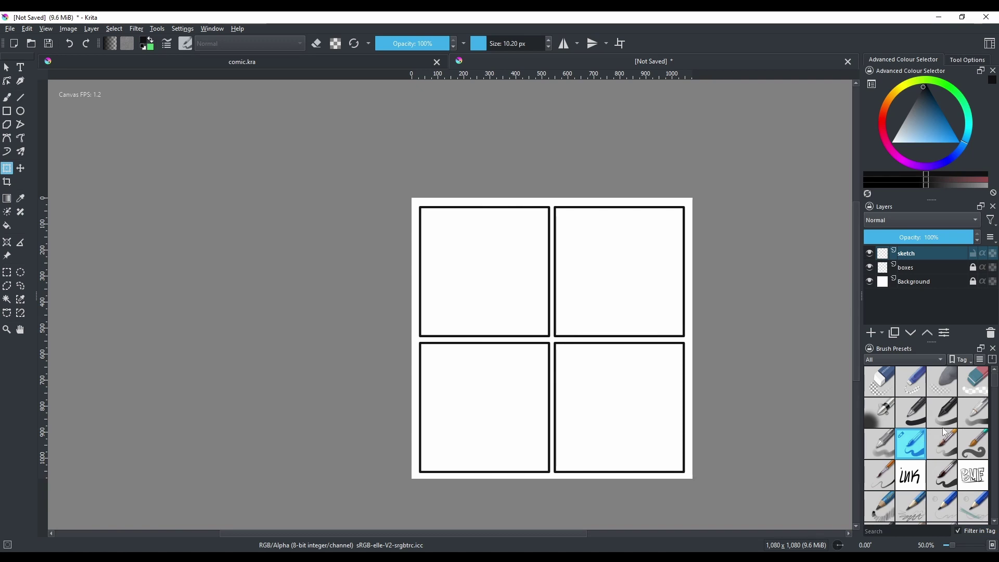
scroll(920, 443, down, 3)
scroll(924, 428, up, 3)
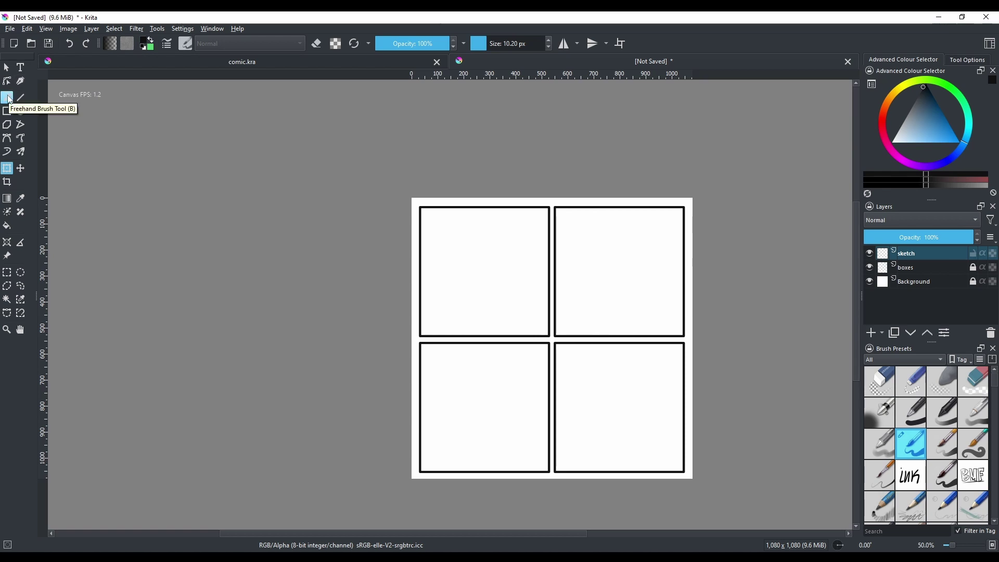
Step: Switch to the Freehand Brush, discard a trial stroke, and set the brush size to 31.17 px
click(8, 98)
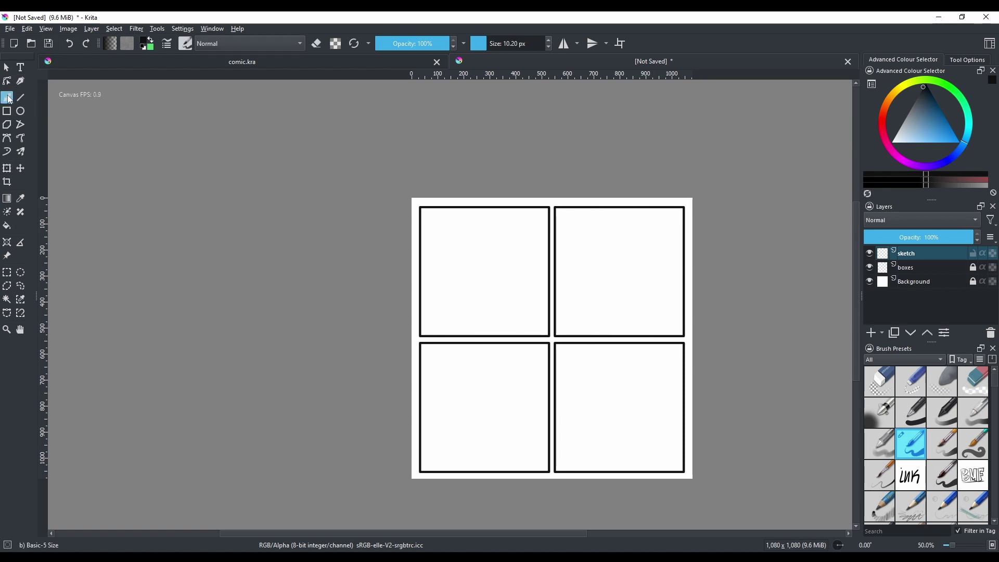
drag(540, 336, 551, 321)
mouse_move(487, 262)
mouse_down()
mouse_move(526, 297)
mouse_move(536, 293)
mouse_up()
key(ctrl+z)
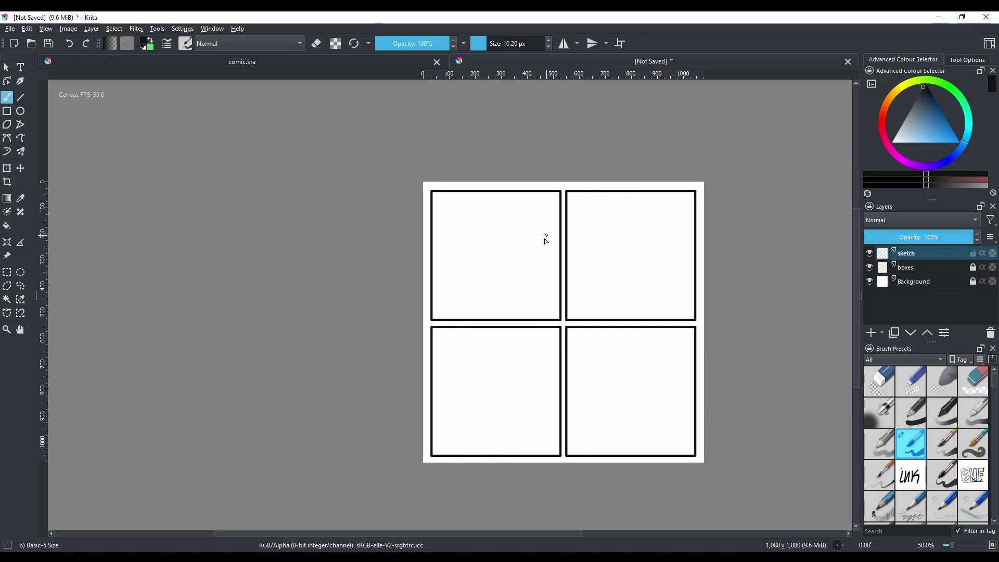
scroll(547, 239, up, 1)
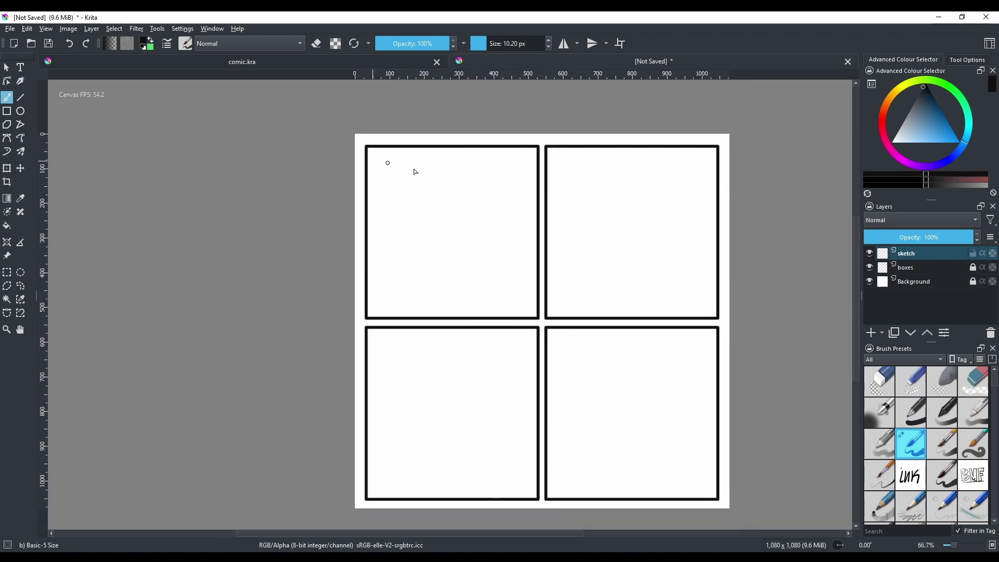
drag(480, 44, 493, 42)
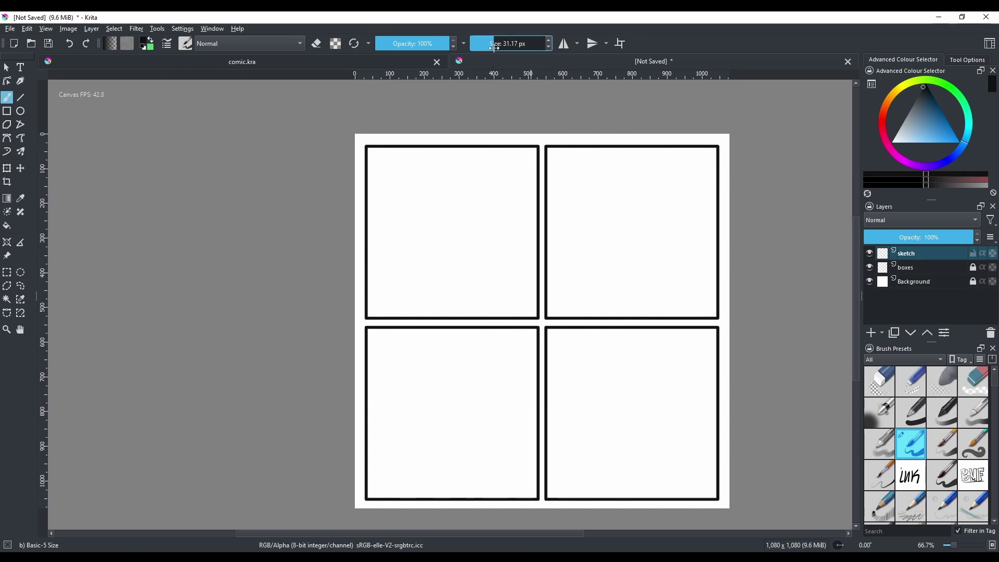
Step: Try out eraser mode by painting a test stroke in the upper-left panel and erasing it
click(317, 45)
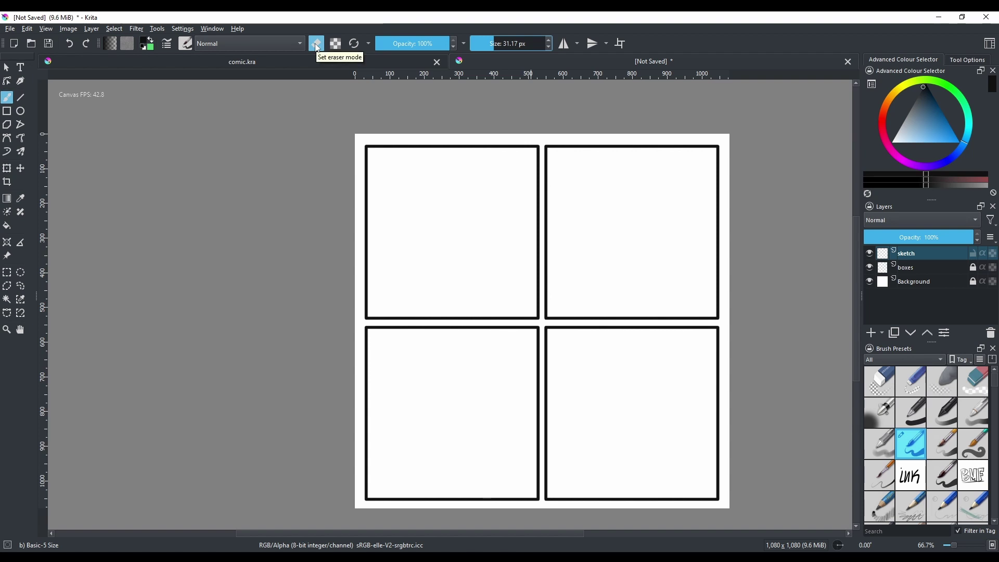
key(e)
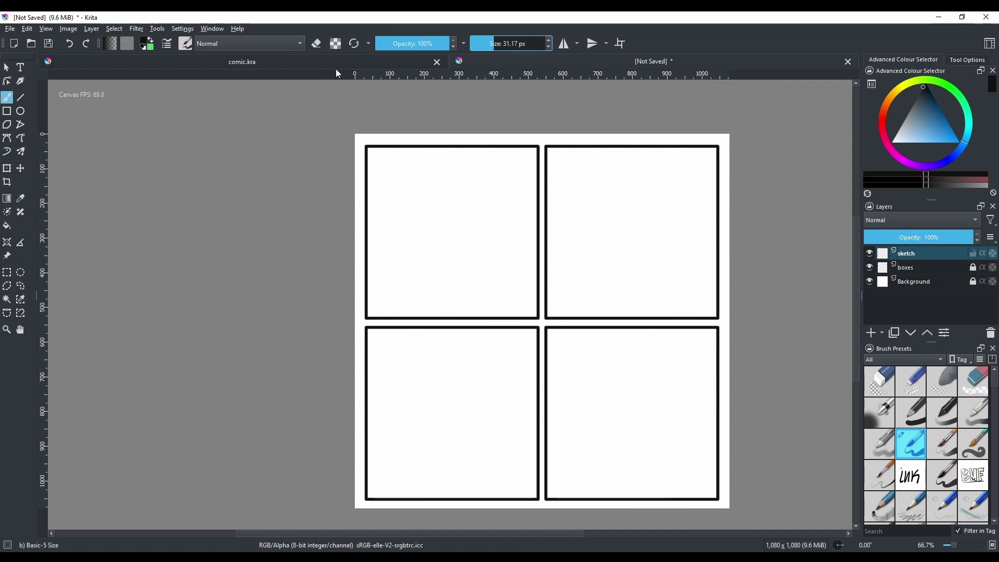
key(e)
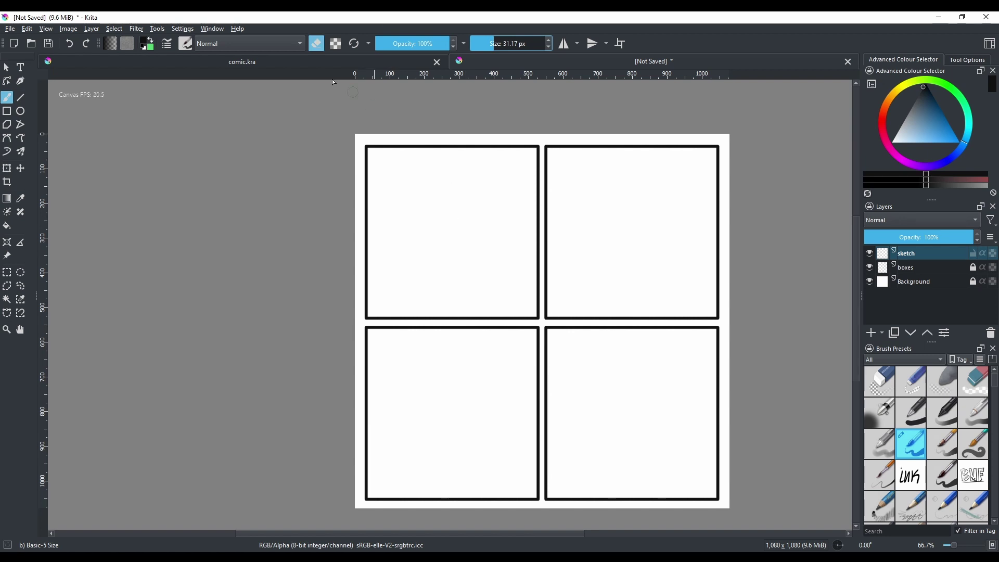
key(e)
mouse_move(456, 208)
mouse_down()
mouse_move(438, 237)
mouse_move(480, 230)
mouse_move(464, 233)
mouse_move(473, 206)
mouse_move(453, 233)
mouse_move(451, 204)
mouse_move(430, 253)
mouse_move(463, 208)
mouse_move(454, 240)
mouse_up()
key(e)
drag(514, 263, 479, 248)
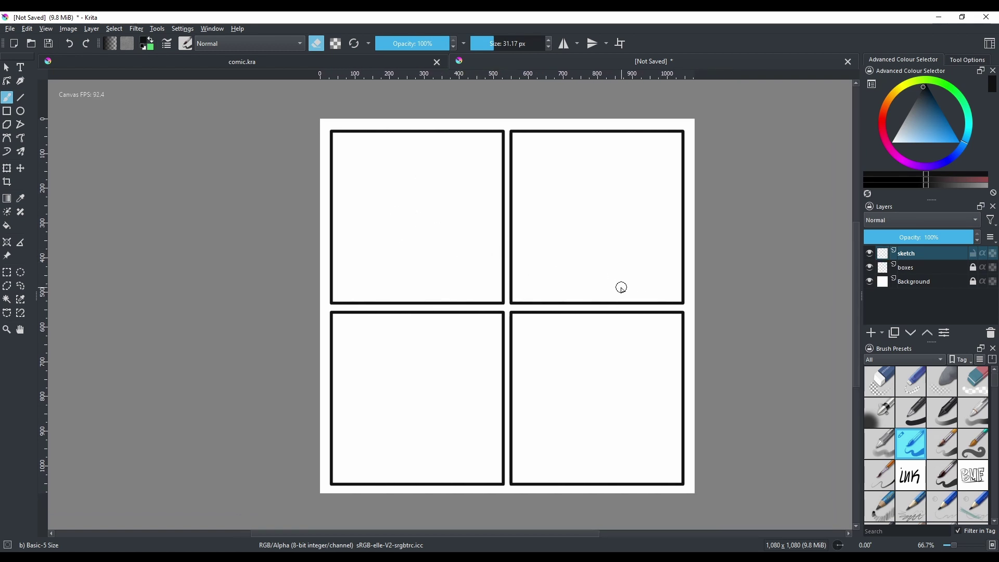
drag(622, 287, 612, 270)
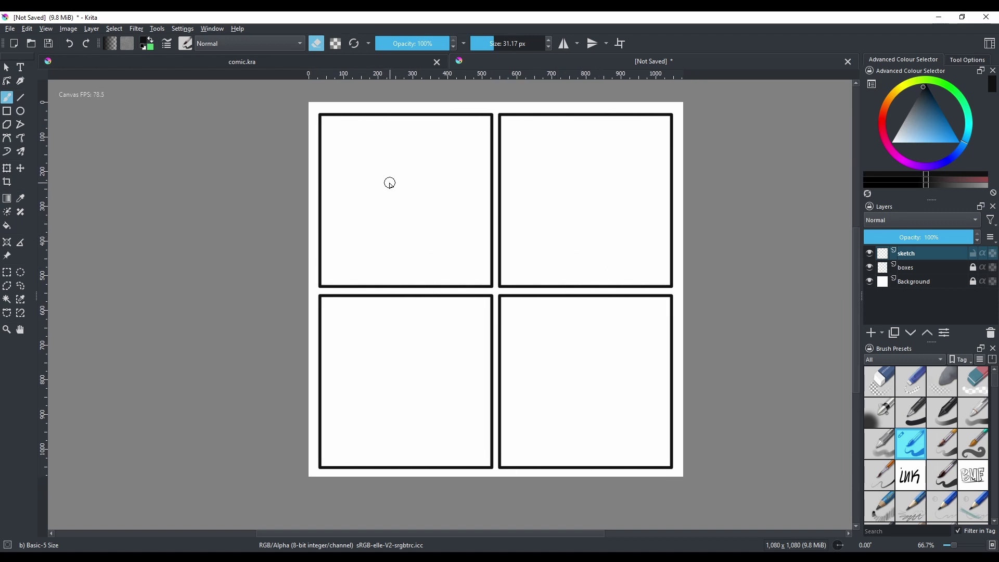
Step: Draw a simple face in the upper-left panel with an oval outline, two vertical eyes and two dots beneath them
key(e)
mouse_move(425, 243)
mouse_down()
mouse_move(388, 173)
mouse_move(444, 237)
mouse_move(422, 243)
mouse_up()
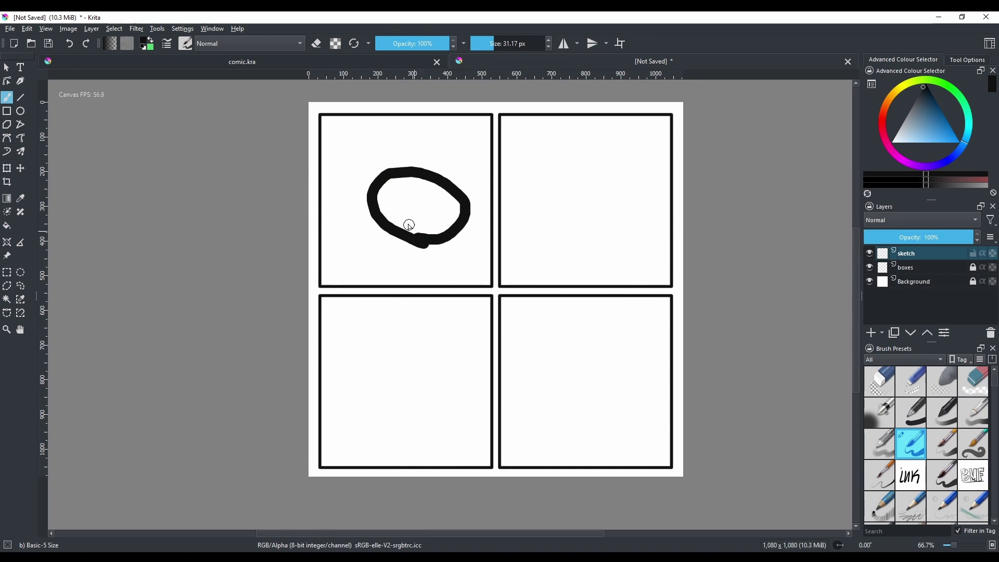
mouse_move(404, 196)
mouse_down()
mouse_move(404, 215)
mouse_move(428, 216)
mouse_up()
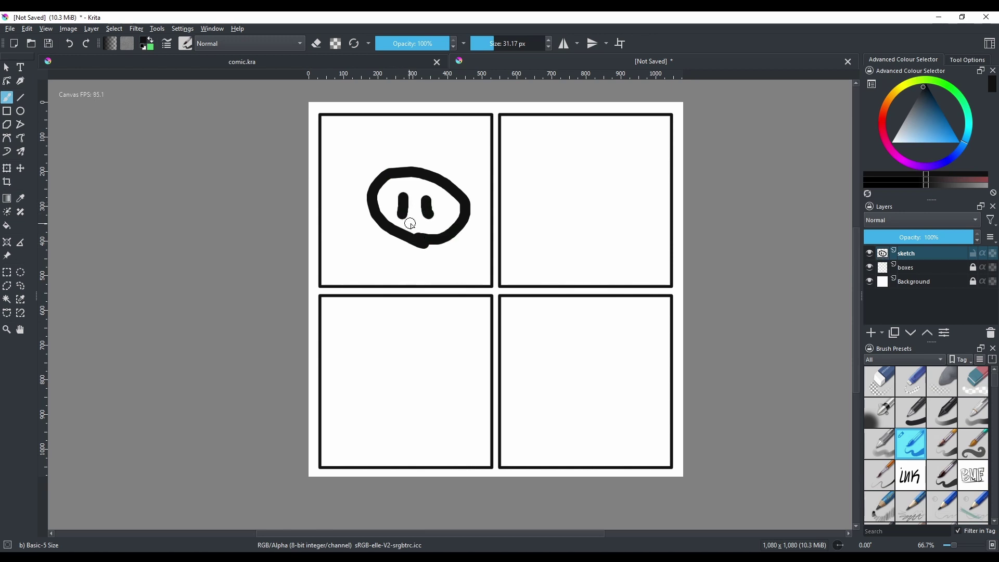
click(415, 223)
click(426, 225)
Step: Mirror the canvas view, examine the face drawing at different zoom levels, and restore the unmirrored view
key(m)
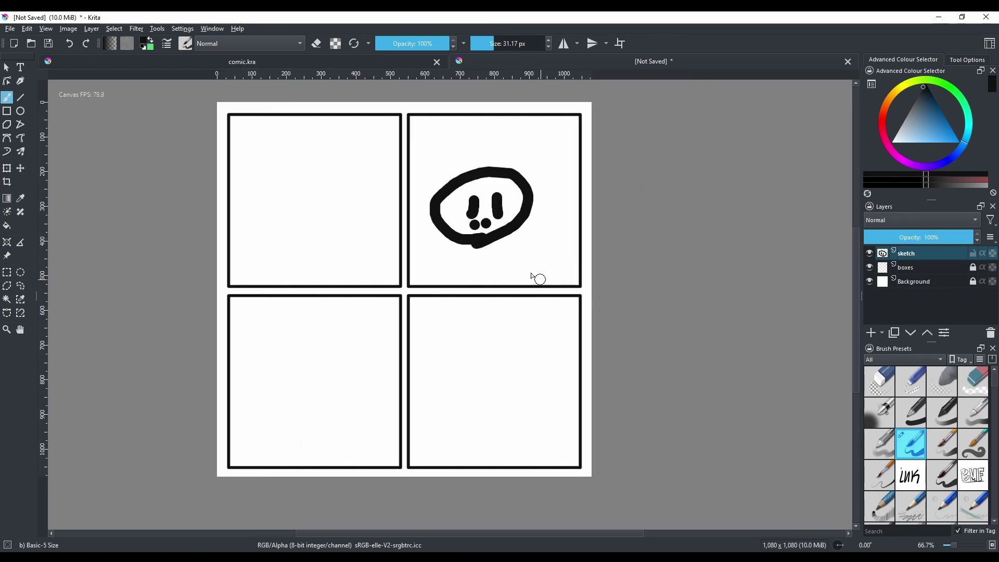
scroll(477, 235, up, 1)
drag(508, 214, 570, 245)
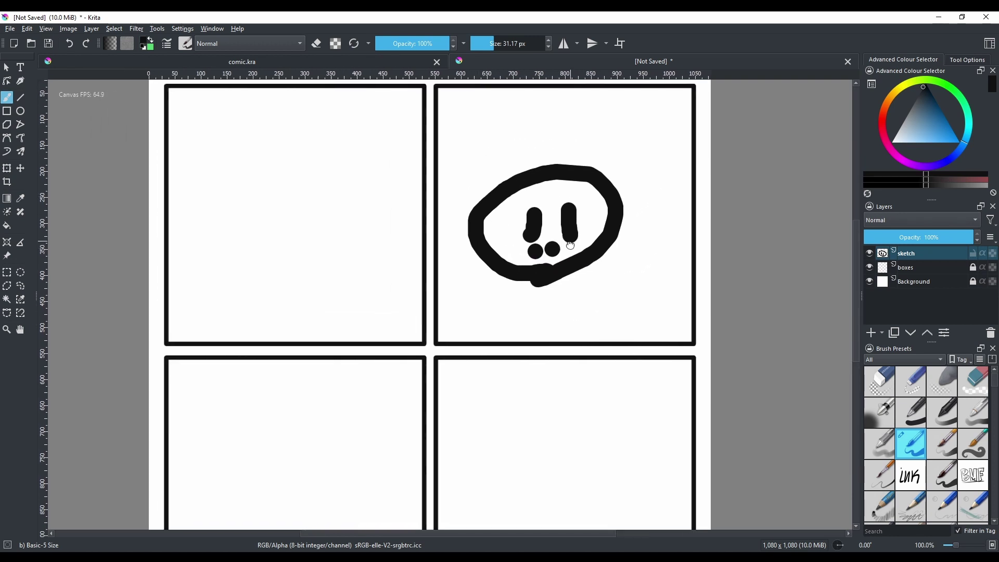
scroll(571, 245, up, 3)
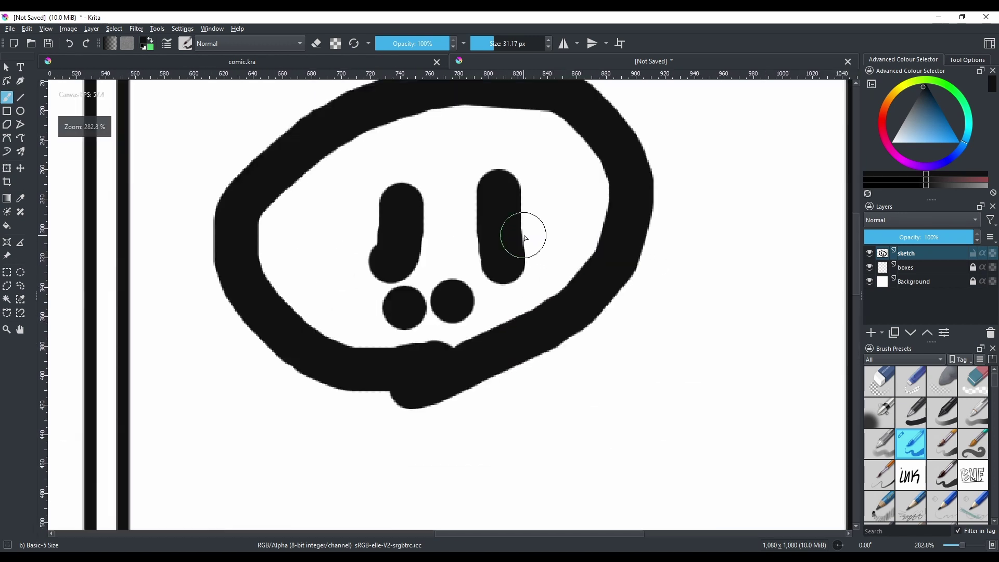
scroll(551, 245, up, 1)
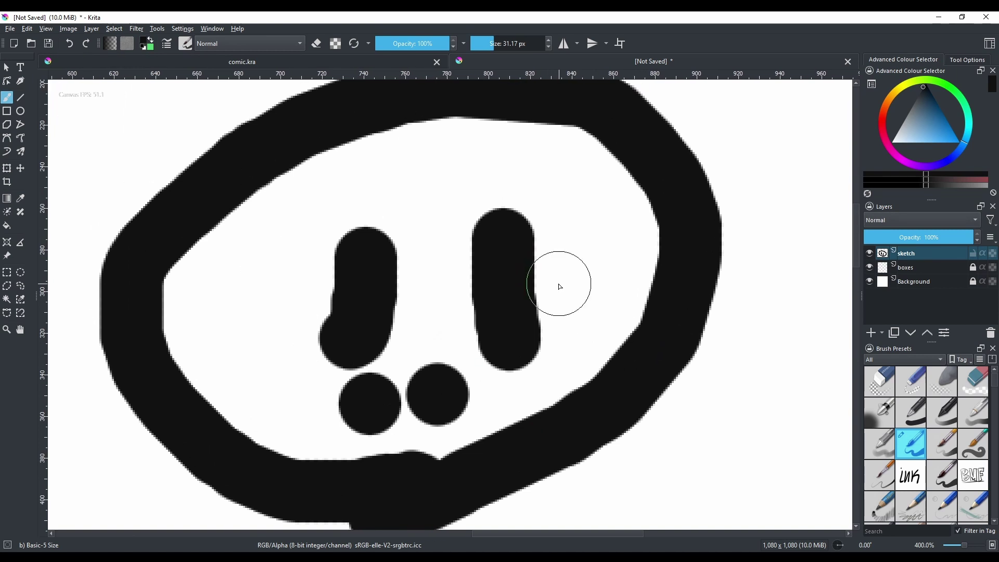
scroll(560, 289, down, 4)
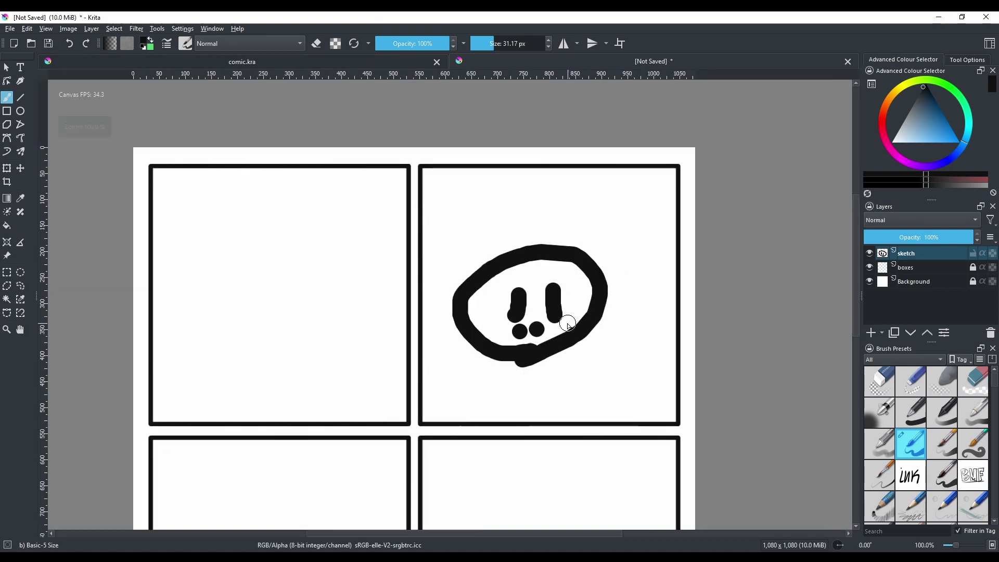
key(m)
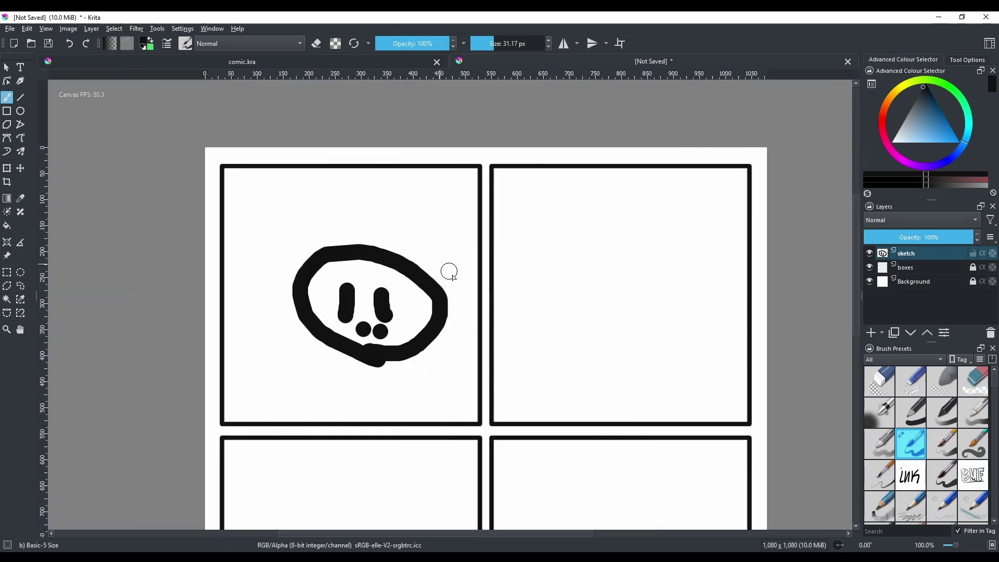
drag(621, 332, 591, 284)
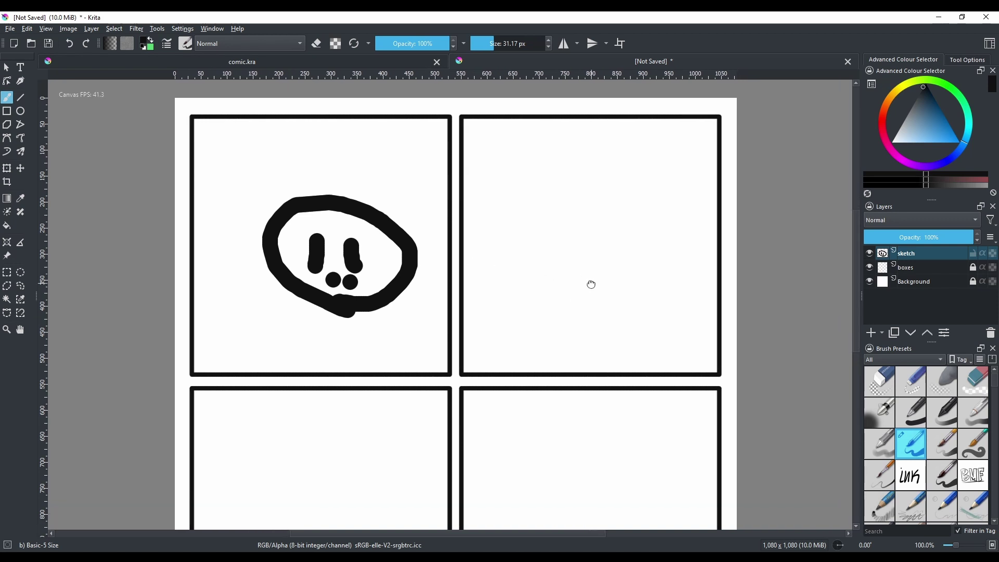
scroll(576, 305, down, 2)
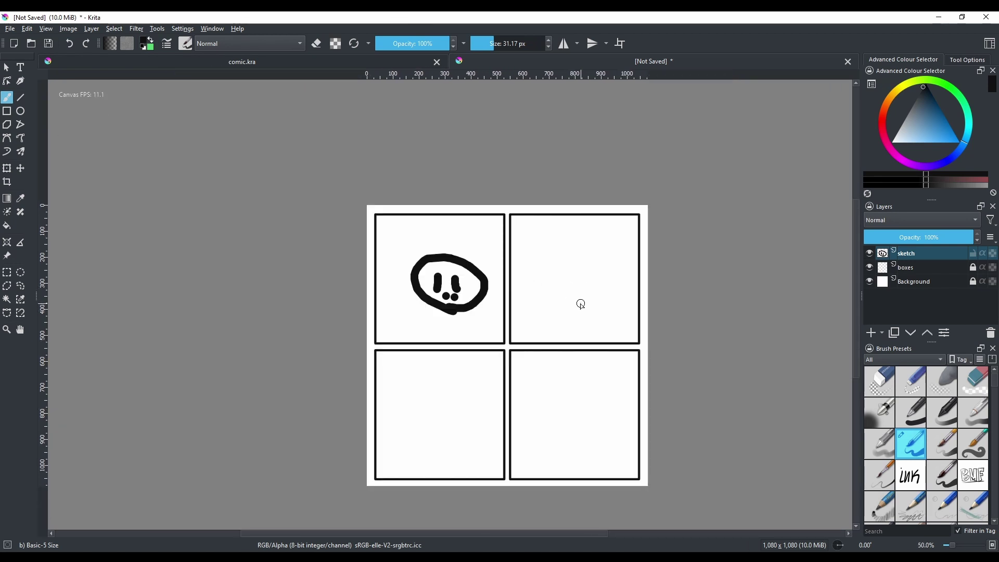
Step: Rotate the canvas view 45° counterclockwise and to 30° clockwise, and reset its rotation
key(4)
key(4)
key(4)
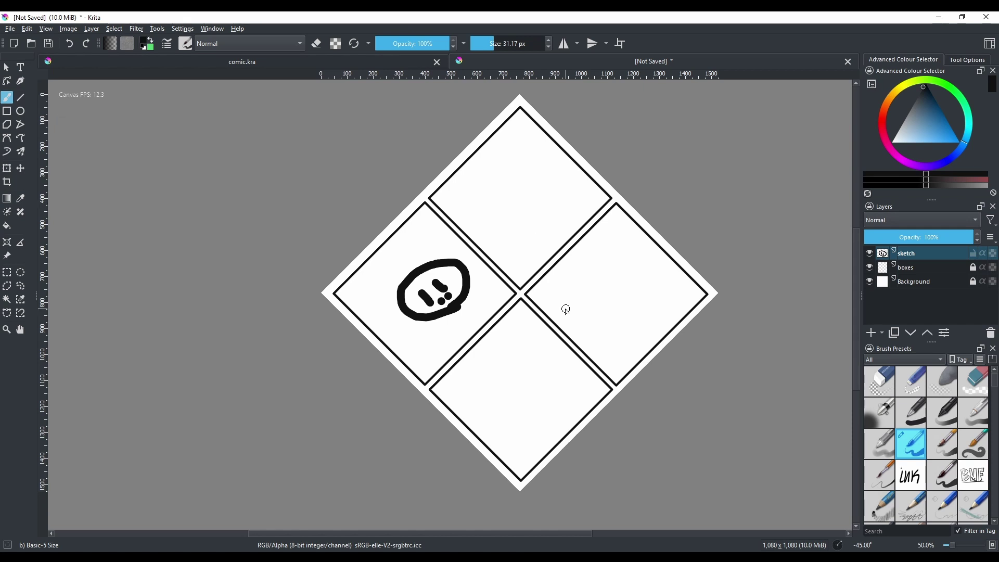
key(6)
key(6)
key(6)
key(6)
key(6)
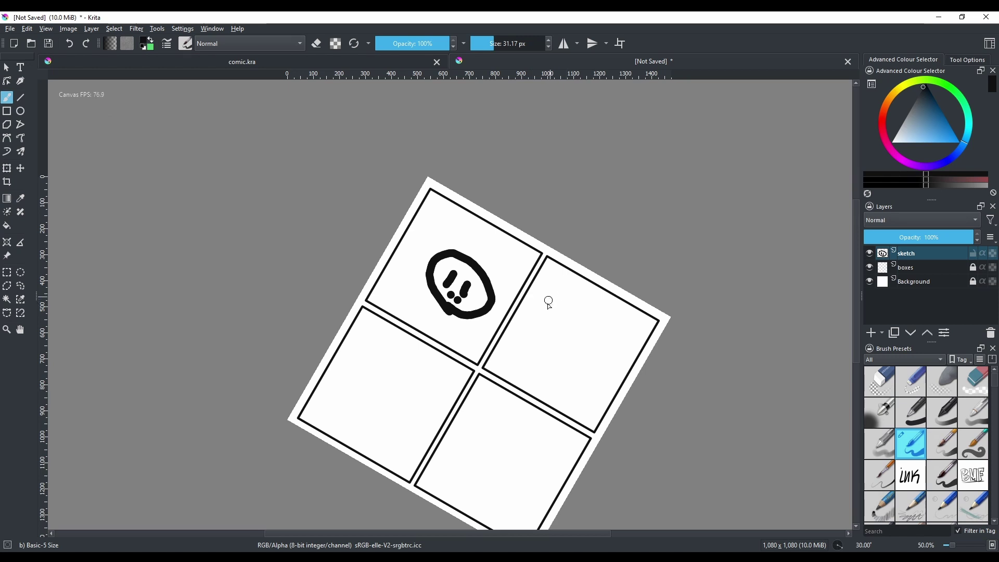
drag(554, 335, 546, 292)
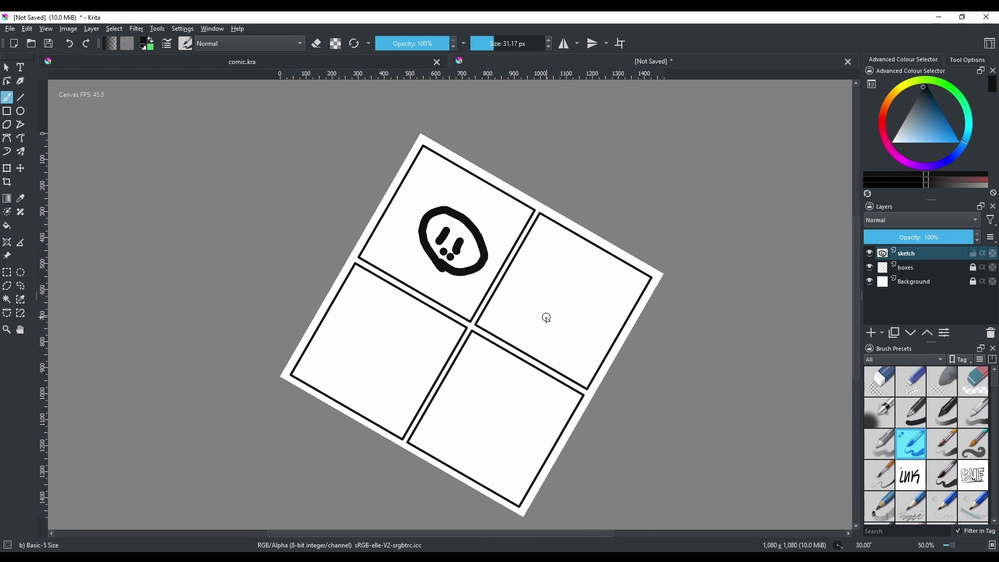
key(5)
scroll(544, 319, up, 1)
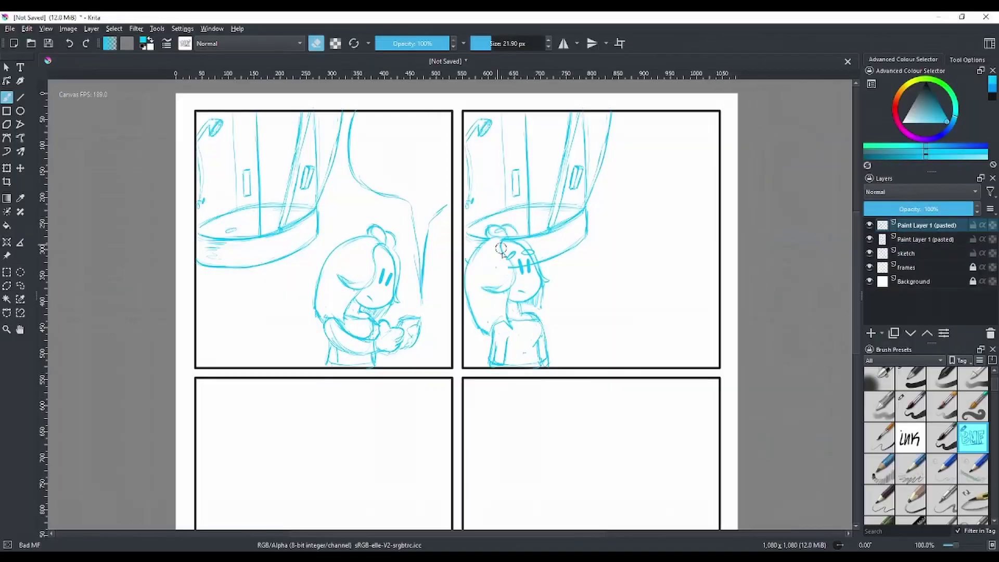
Step: Erase the background lines overlapping the girl's head in the upper-right panel, and sketch hair strokes beside her neck on the lower pasted layer
drag(502, 248, 497, 234)
drag(513, 268, 535, 265)
click(927, 239)
key(e)
drag(527, 303, 537, 312)
Step: Sketch a handle on the slanted column in the upper-right panel and rough in a second figure's outstretched arm and round head
mouse_move(657, 178)
mouse_down()
mouse_move(636, 175)
mouse_move(631, 184)
mouse_up()
key(ctrl+z)
drag(602, 149, 595, 172)
drag(603, 175, 629, 197)
mouse_move(646, 154)
mouse_down()
mouse_move(664, 170)
mouse_move(641, 166)
mouse_move(645, 183)
mouse_up()
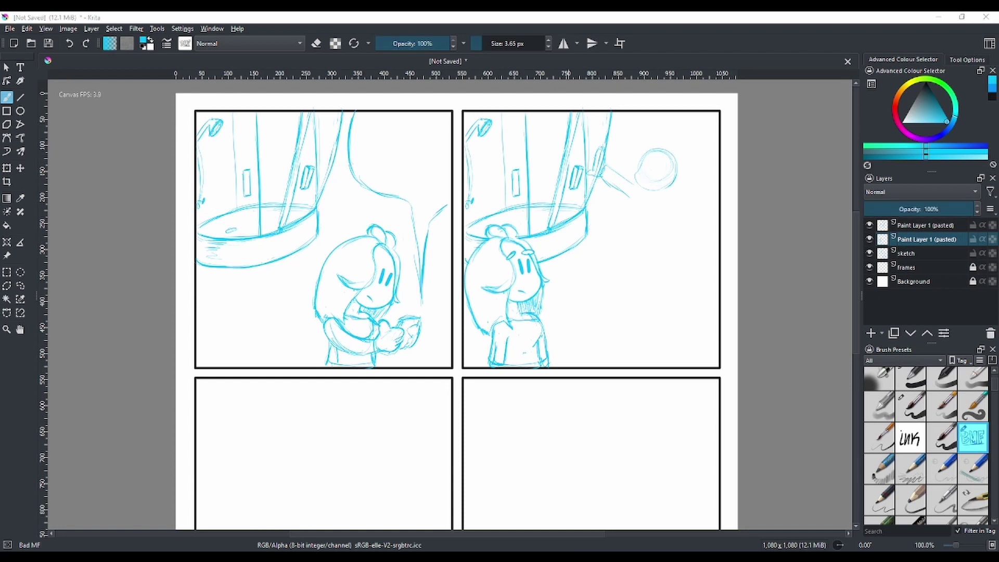
click(695, 169)
drag(696, 169, 693, 196)
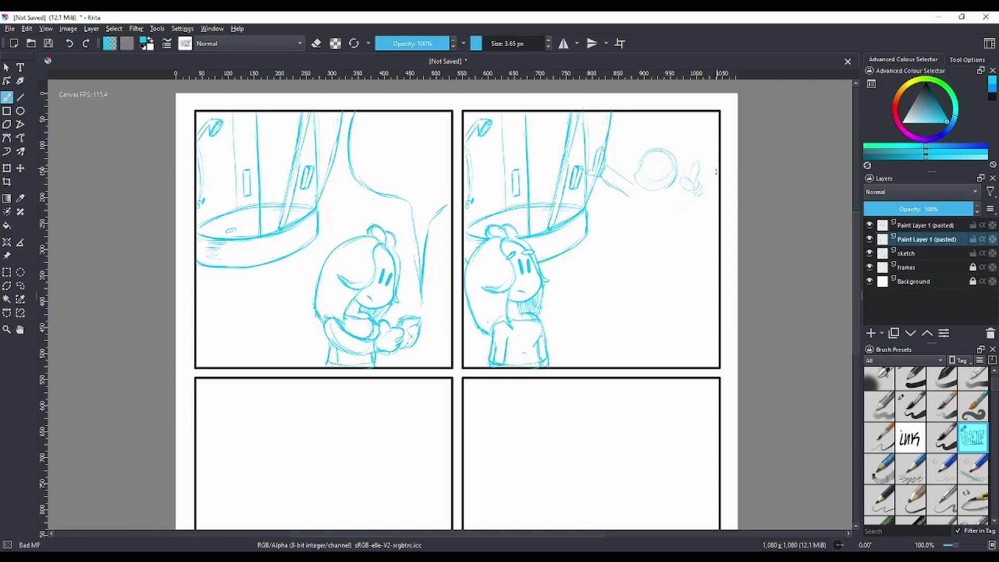
key(ctrl+z)
Step: Sketch the second figure's hair, facial features, body, arms and legs in the upper-right panel
mouse_move(649, 155)
mouse_down()
mouse_move(672, 190)
mouse_move(649, 197)
mouse_move(634, 225)
mouse_move(681, 237)
mouse_move(677, 204)
mouse_move(643, 193)
mouse_move(689, 231)
mouse_up()
drag(652, 173, 653, 177)
drag(643, 176, 642, 183)
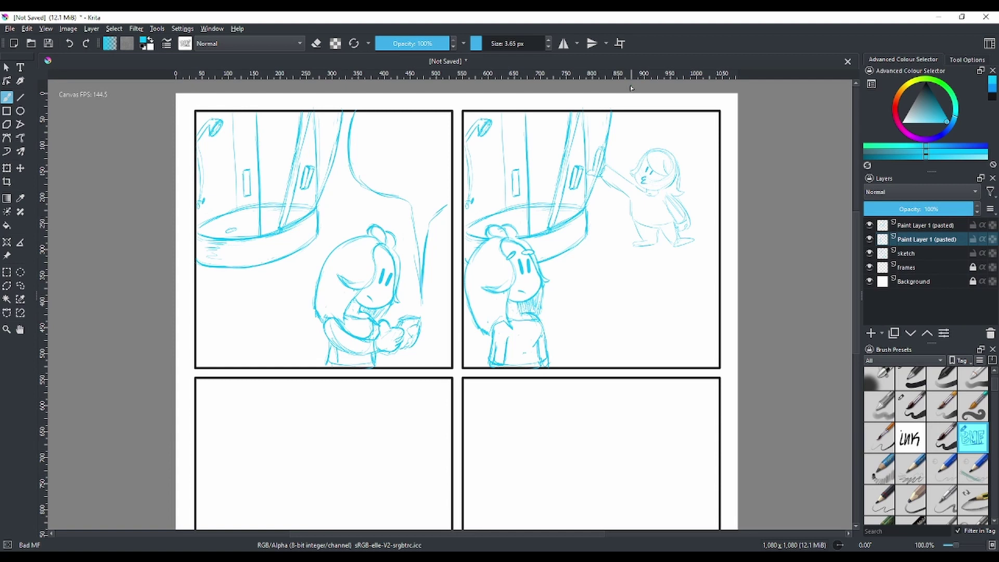
Step: Erase and redraw the second figure's torso and arm lines in the upper-right panel
key(e)
drag(632, 203, 637, 229)
key(e)
drag(640, 224, 644, 239)
drag(661, 193, 668, 196)
drag(641, 203, 640, 222)
Step: Duplicate the upper pasted layer with the shower cabin and move the copy into the lower-left panel
drag(729, 130, 772, 92)
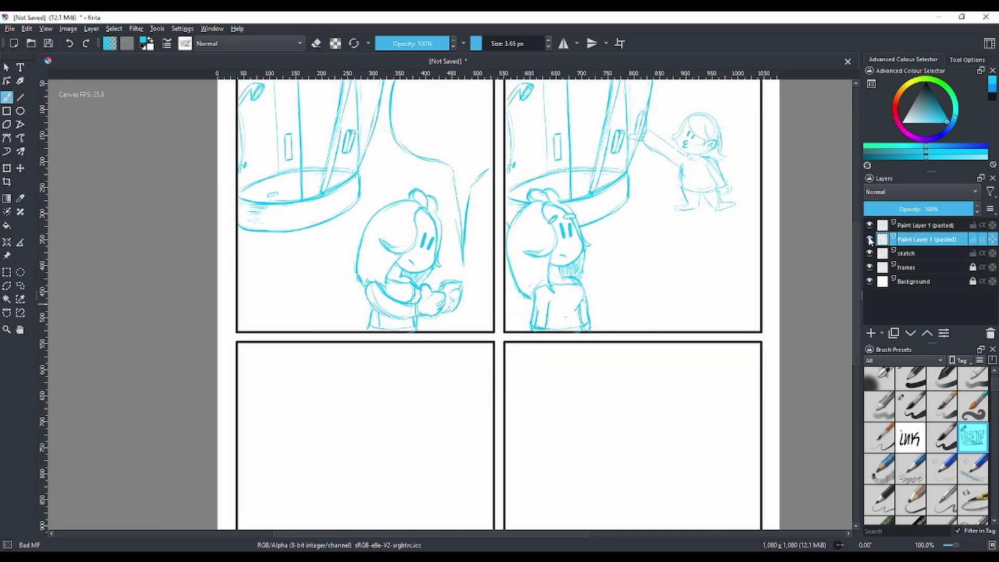
click(932, 225)
key(ctrl+j)
scroll(733, 220, down, 2)
key(ctrl+t)
mouse_move(669, 182)
mouse_down()
mouse_move(509, 316)
mouse_move(538, 318)
mouse_move(631, 354)
mouse_up()
scroll(533, 320, up, 2)
scroll(558, 325, up, 1)
Step: Erase the slanted open door on the copied shower cabin in the lower-left panel and redraw the cabin with straight closed doors
key(b)
key(e)
drag(666, 242, 637, 372)
drag(610, 286, 599, 354)
drag(581, 401, 622, 320)
drag(622, 242, 606, 285)
key(e)
drag(560, 240, 573, 410)
mouse_move(573, 318)
mouse_down()
mouse_move(577, 353)
mouse_move(622, 236)
mouse_move(630, 276)
mouse_up()
key(ctrl+z)
key(v)
mouse_move(555, 238)
mouse_down()
mouse_move(567, 412)
mouse_move(563, 270)
mouse_up()
key(e)
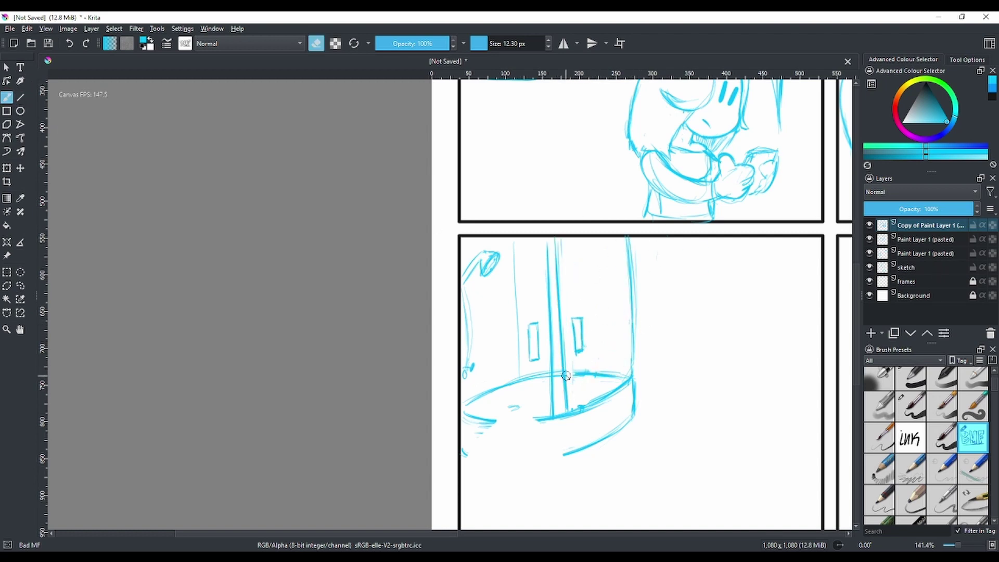
key(e)
key(e)
drag(553, 380, 556, 414)
key(e)
scroll(662, 123, down, 2)
Step: Copy the girl from the upper-right panel onto a new layer and place her in front of the cabin in the lower-left panel
drag(662, 123, 437, 194)
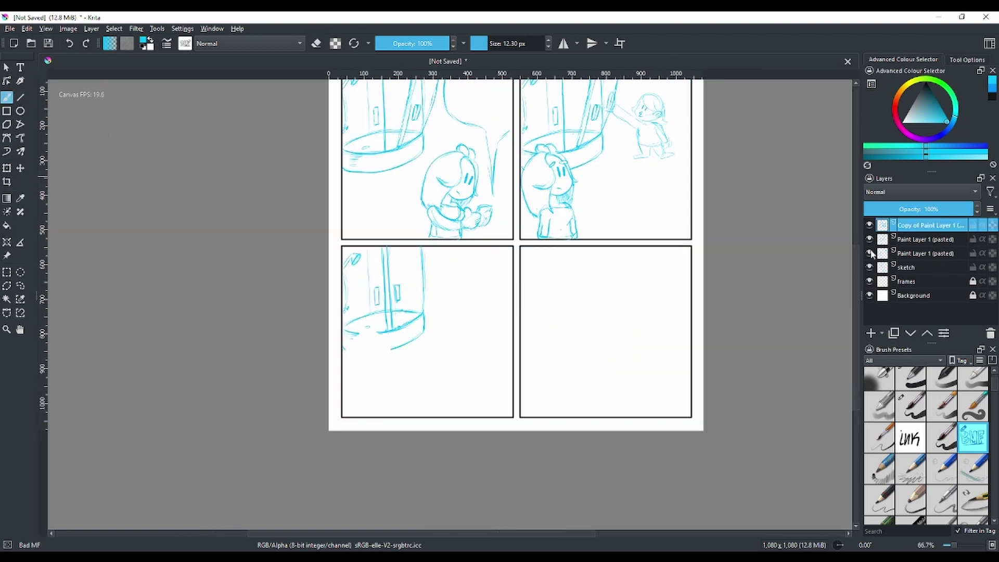
click(885, 253)
scroll(653, 119, up, 1)
key(l)
drag(504, 168, 536, 180)
key(ctrl+c)
key(ctrl+v)
key(t)
drag(524, 220, 247, 478)
scroll(384, 357, up, 1)
mouse_move(247, 478)
mouse_down()
mouse_move(384, 357)
mouse_move(396, 373)
mouse_up()
scroll(593, 334, down, 2)
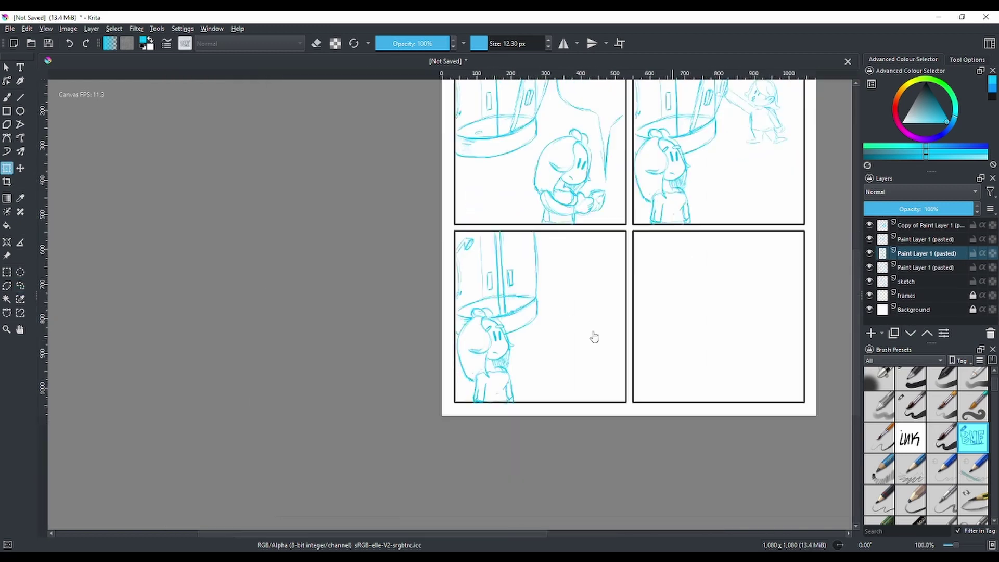
drag(649, 307, 526, 349)
key(b)
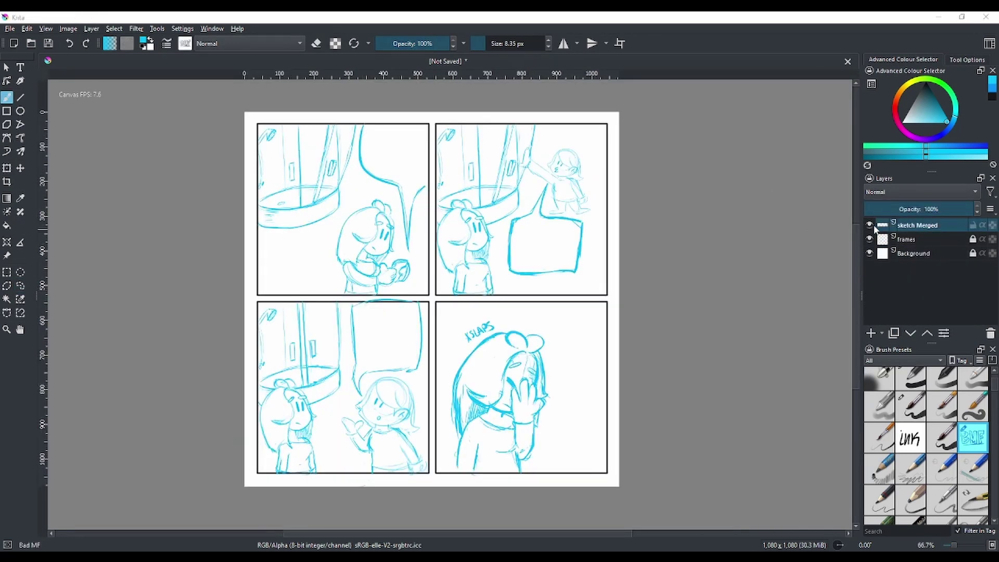
Step: Lower the merged sketch layer's opacity to 34% and add a paint layer above it
scroll(396, 275, down, 1)
scroll(469, 311, up, 1)
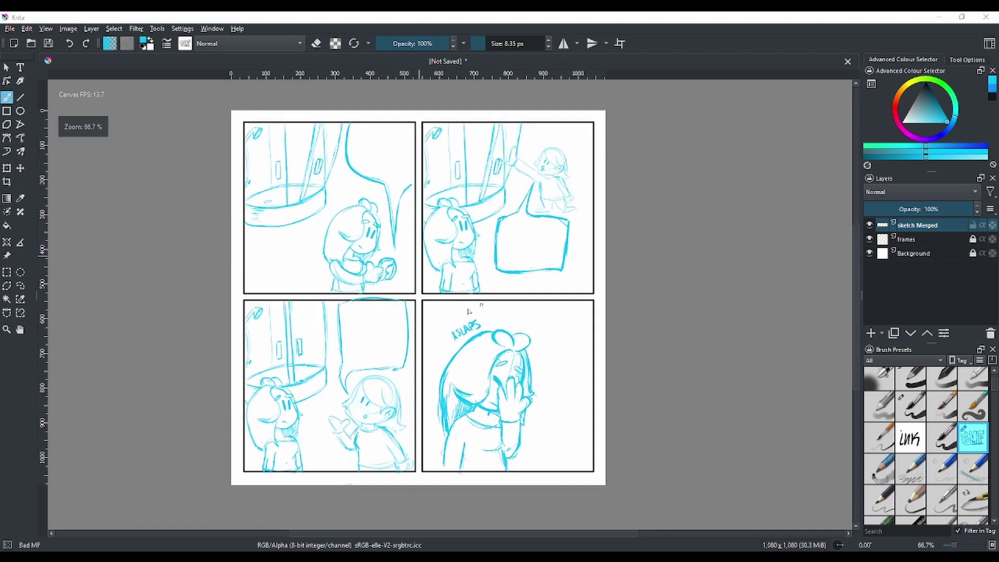
drag(943, 209, 918, 209)
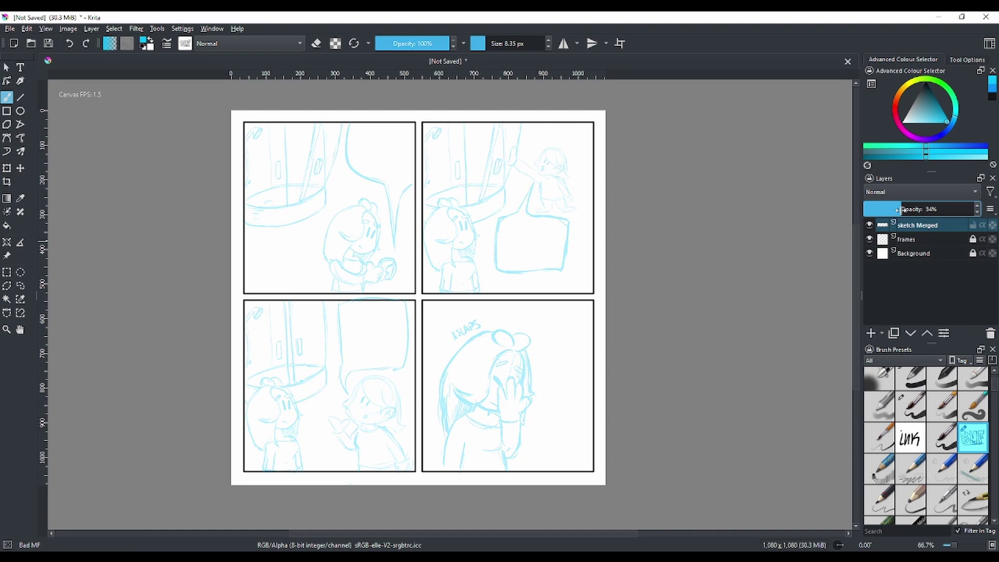
click(870, 333)
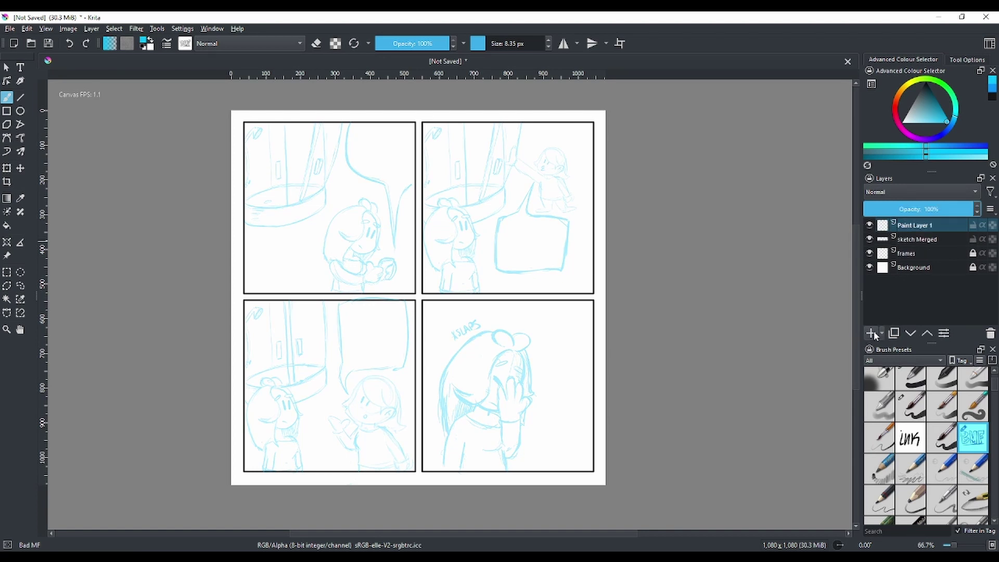
Step: Choose black as the painting colour and open the brush preset chooser
key(1)
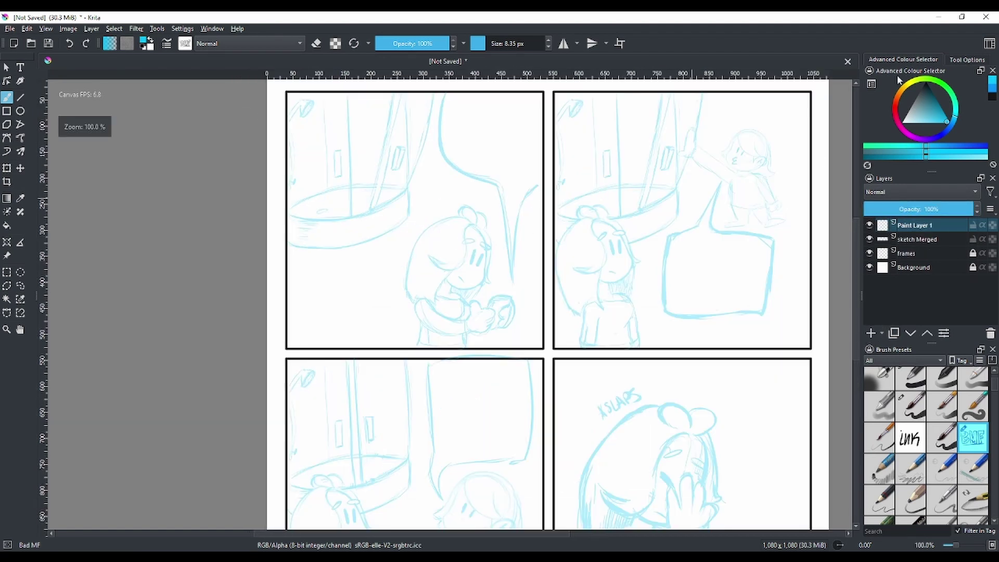
click(921, 91)
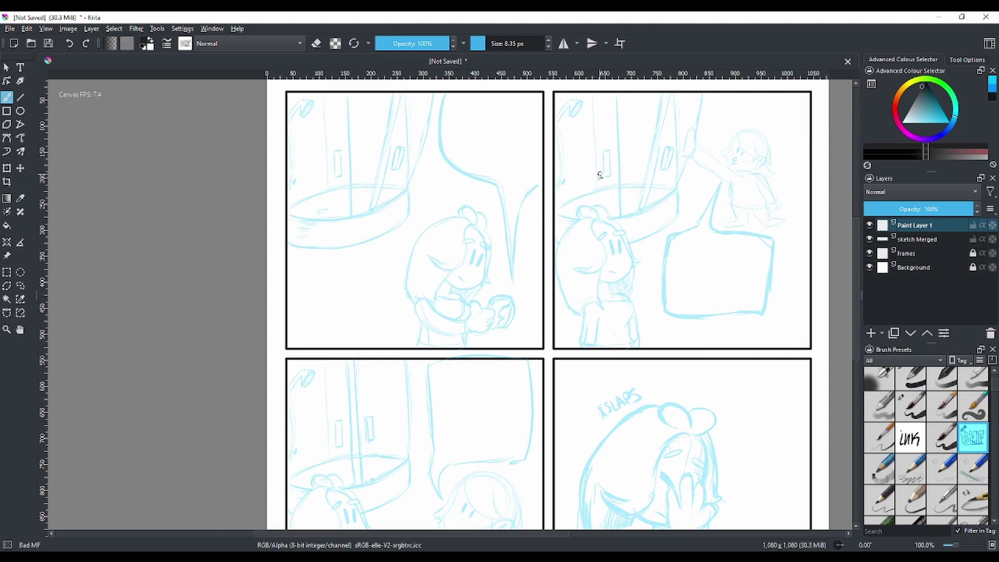
click(188, 46)
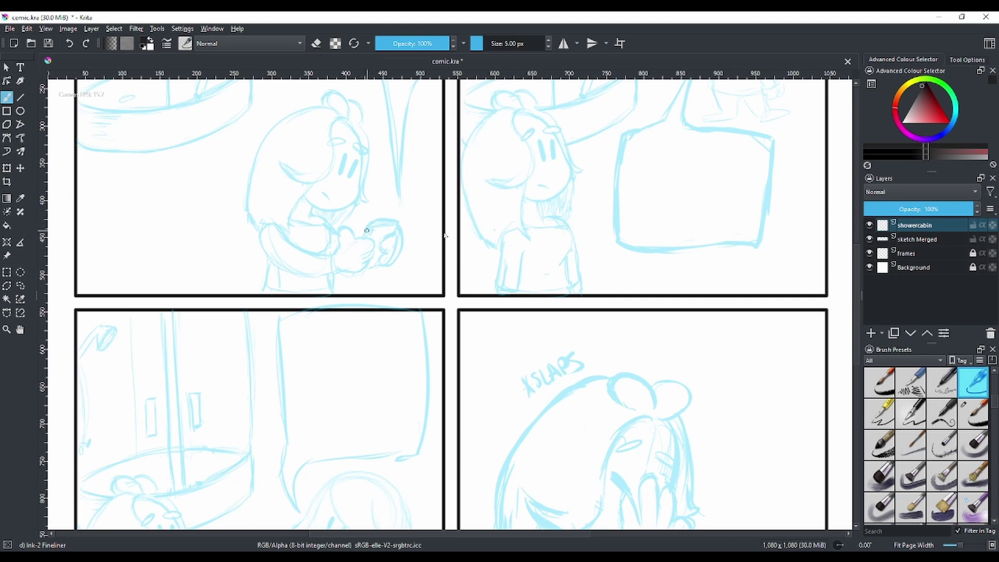
Step: Rotate the canvas to -30° and ink the back rim curve of the shower basin in the upper-left panel
drag(445, 236, 658, 304)
drag(483, 243, 509, 317)
key(4)
key(4)
drag(456, 268, 510, 277)
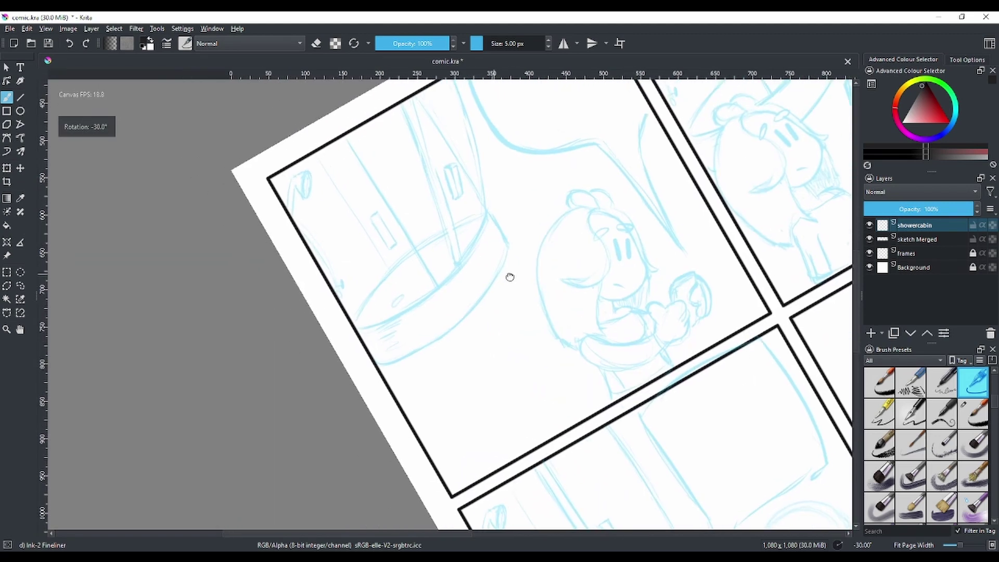
drag(366, 310, 498, 214)
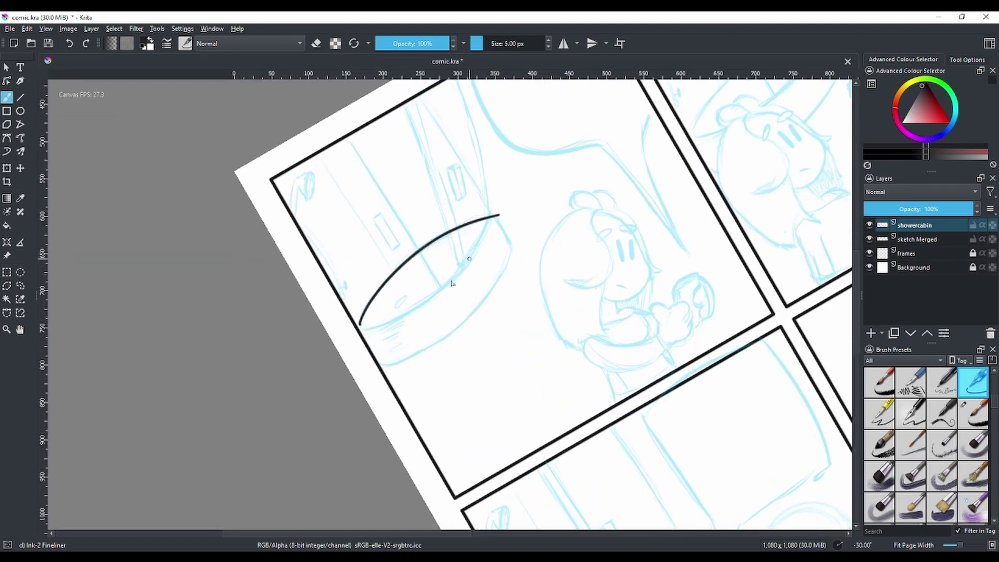
key(ctrl+z)
drag(360, 327, 498, 210)
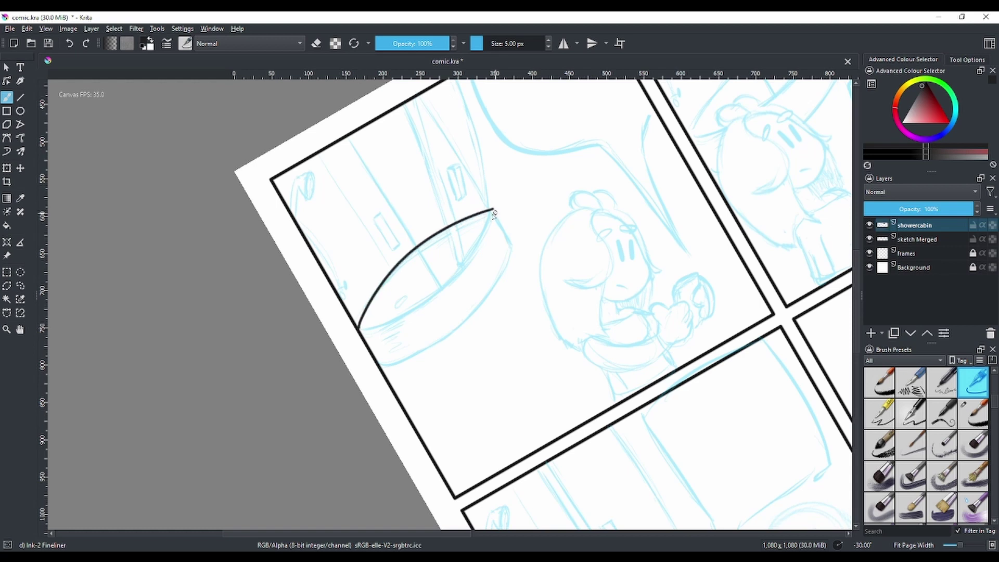
key(ctrl+z)
Step: Try to ink the shower basin's front rim and lower outer edge in the upper-left panel
mouse_move(361, 327)
mouse_down()
mouse_move(461, 223)
mouse_move(489, 212)
mouse_move(426, 304)
mouse_up()
key(ctrl+z)
mouse_move(489, 213)
mouse_down()
mouse_move(385, 320)
mouse_move(467, 264)
mouse_up()
key(ctrl+z)
drag(489, 214, 458, 272)
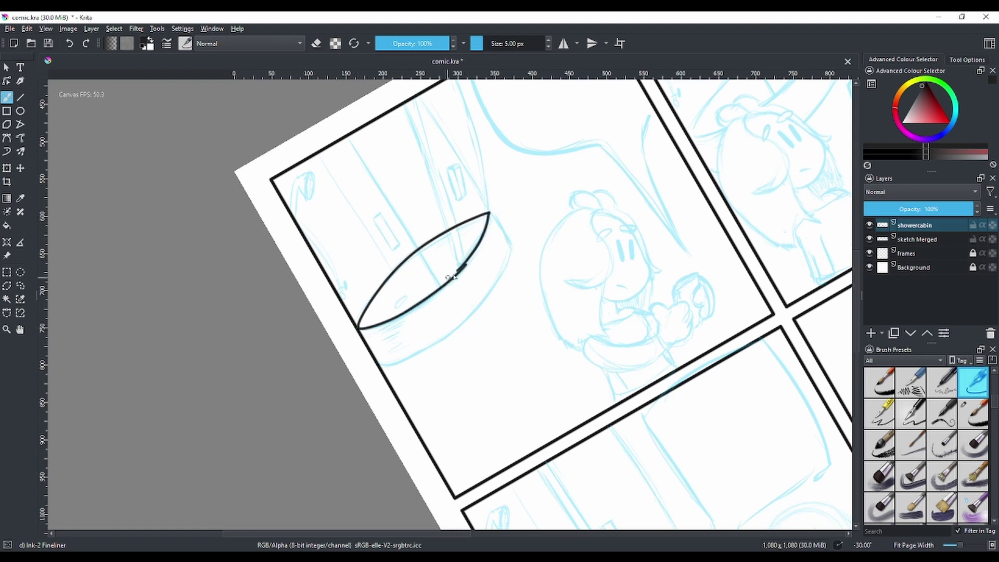
key(ctrl+z)
drag(489, 215, 460, 273)
key(ctrl+z)
drag(483, 237, 459, 277)
key(ctrl+z)
drag(489, 213, 460, 275)
key(ctrl+z)
drag(491, 215, 459, 273)
key(ctrl+z)
drag(490, 215, 458, 280)
key(ctrl+z)
key(ctrl+z)
drag(491, 214, 460, 276)
key(ctrl+z)
drag(491, 214, 461, 272)
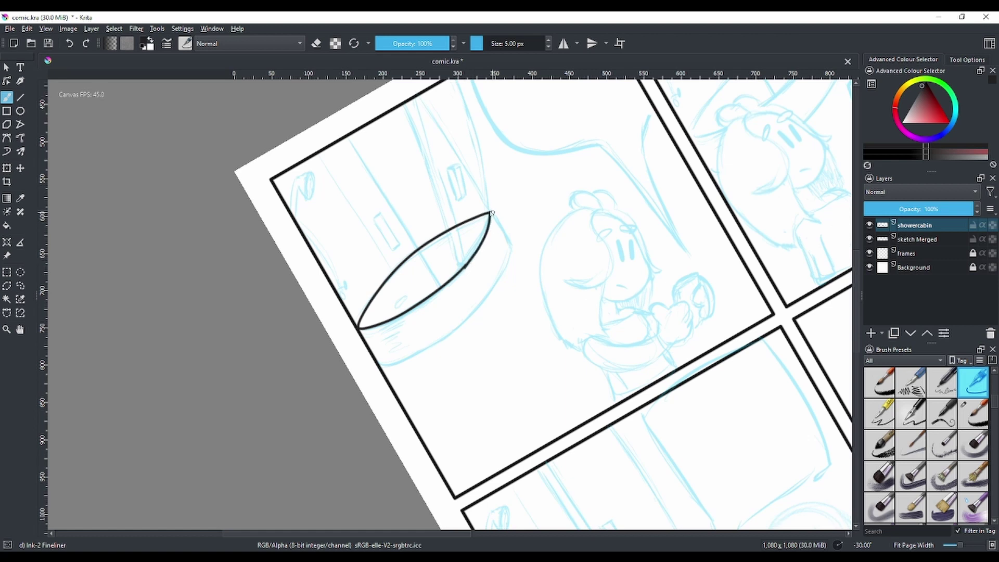
key(ctrl+z)
drag(491, 214, 461, 269)
key(ctrl+z)
drag(380, 365, 495, 282)
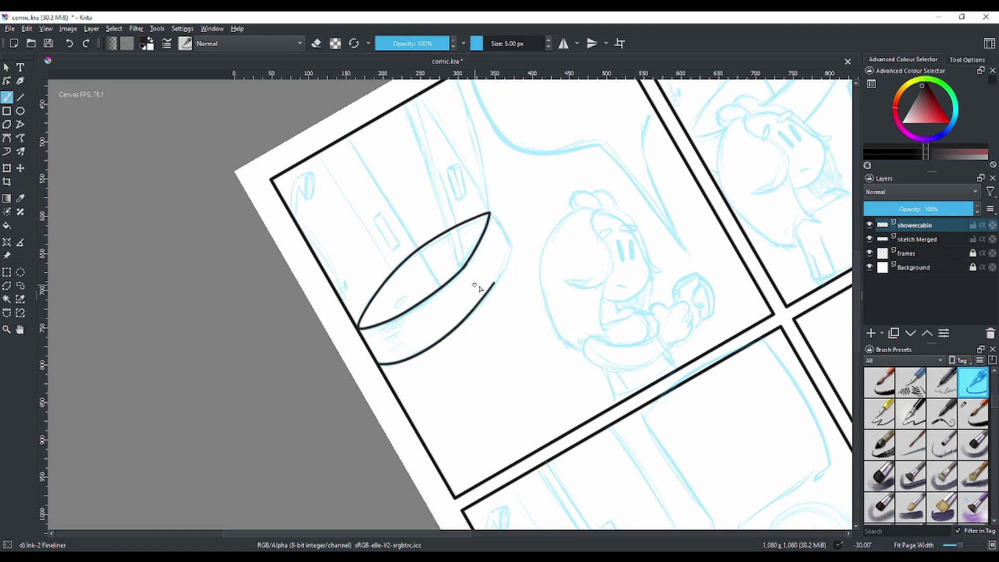
key(ctrl+z)
key(ctrl+z)
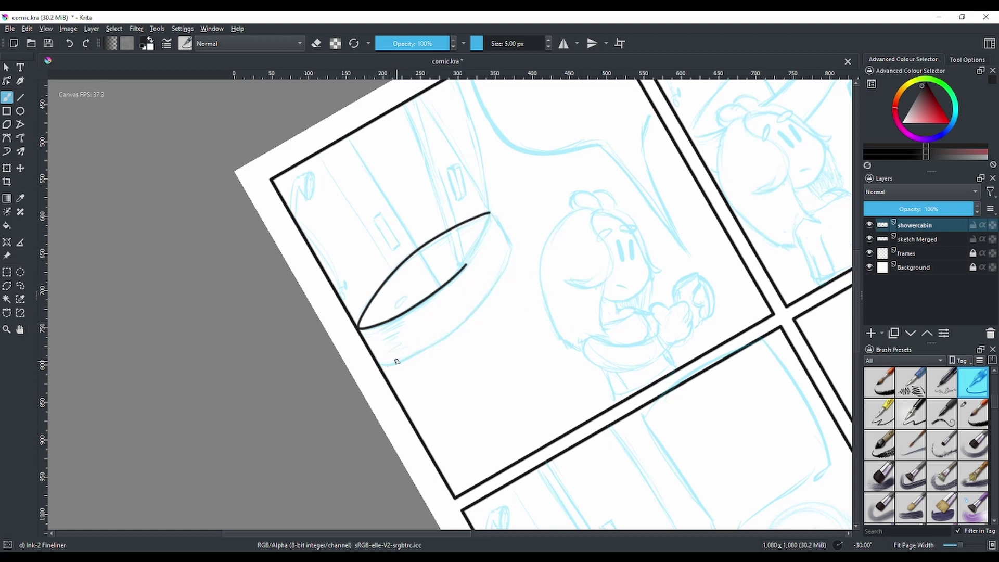
Step: Ink the shower basin's front rim curve so that it meets both ends of the back rim
key(ctrl+z)
mouse_move(358, 329)
mouse_down()
mouse_move(426, 301)
mouse_move(489, 214)
mouse_up()
key(ctrl+z)
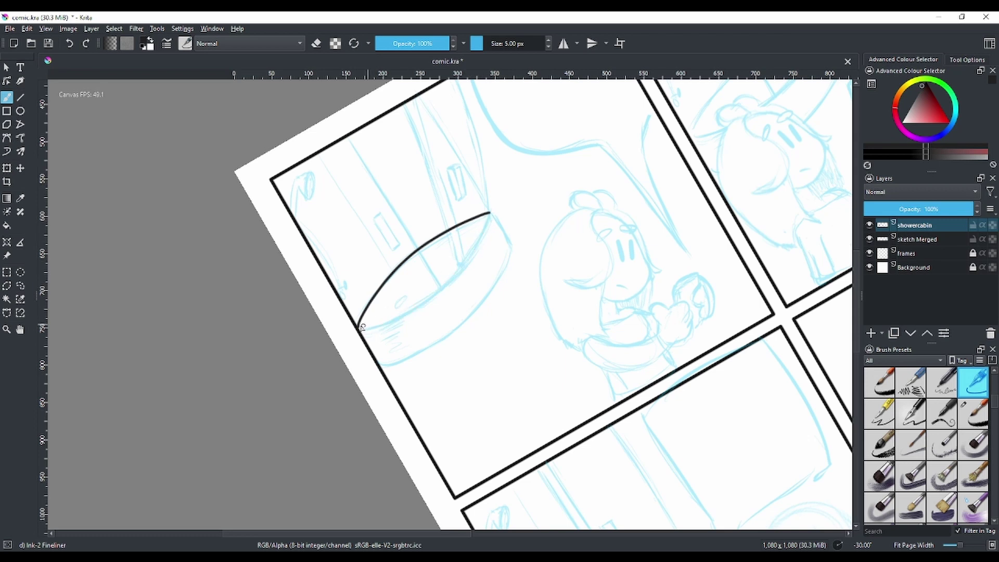
mouse_move(358, 329)
mouse_down()
mouse_move(409, 315)
mouse_move(492, 214)
mouse_move(355, 327)
mouse_up()
key(ctrl+z)
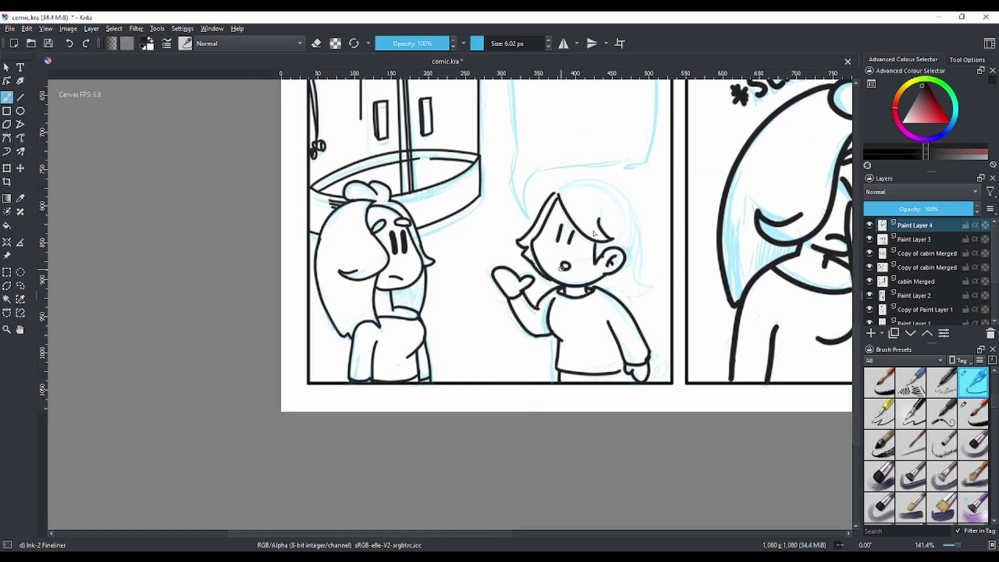
Step: Try to ink the second character's outer hair outline in the lower-left panel
mouse_move(555, 195)
mouse_down()
mouse_move(632, 217)
mouse_move(647, 279)
mouse_up()
key(ctrl+z)
mouse_move(633, 215)
mouse_down()
mouse_move(648, 286)
mouse_move(636, 295)
mouse_up()
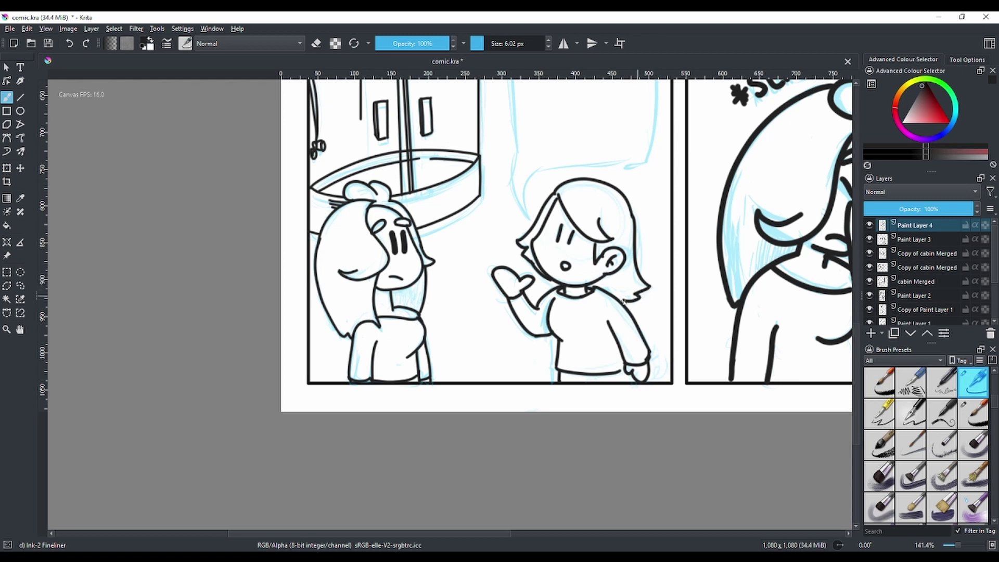
key(ctrl+z)
key(ctrl+z)
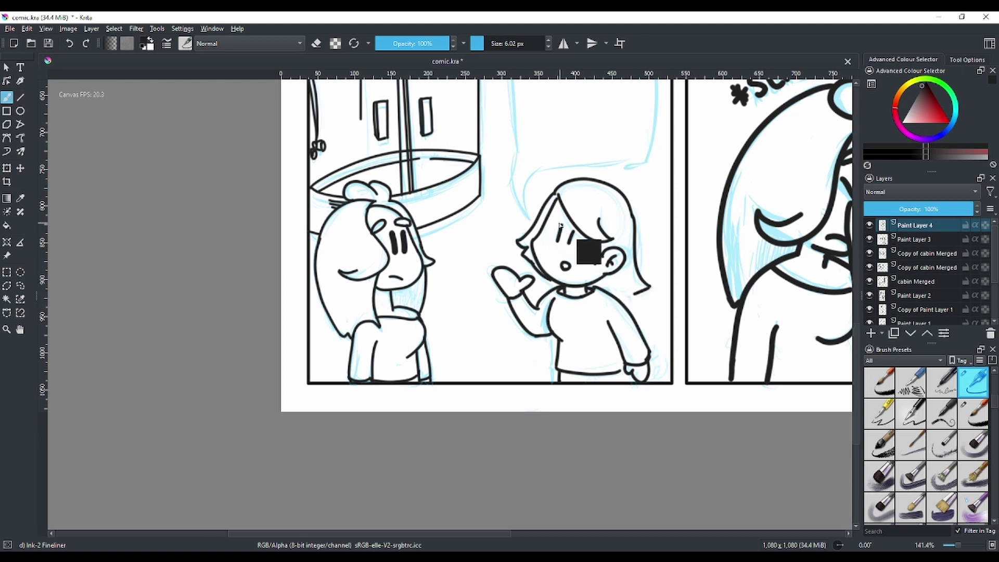
key(ctrl+z)
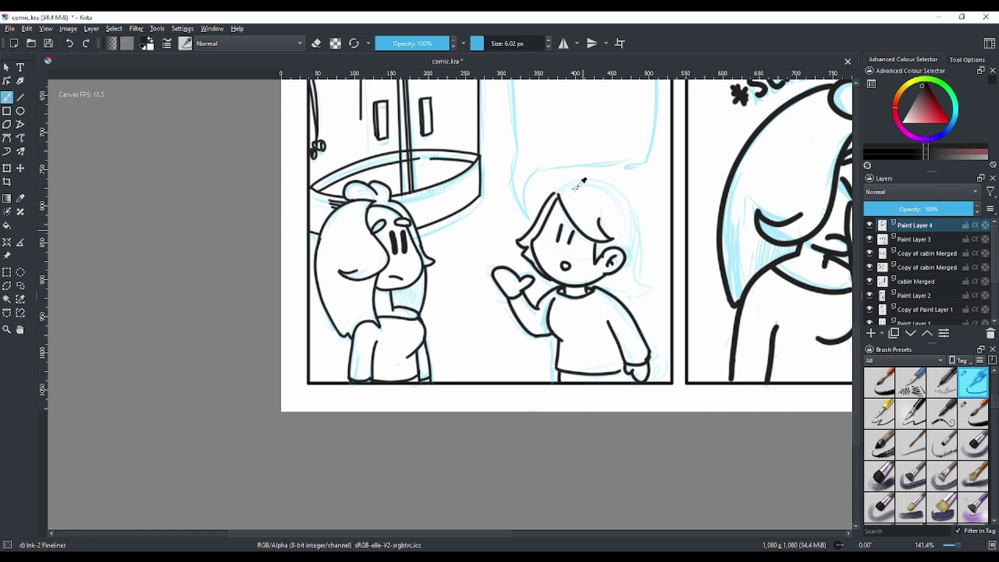
Step: Ink the second character's outer hair from the parting over the head to a flipped tip behind the ear in the lower-left panel
scroll(677, 199, down, 2)
drag(680, 199, 593, 311)
scroll(560, 315, up, 1)
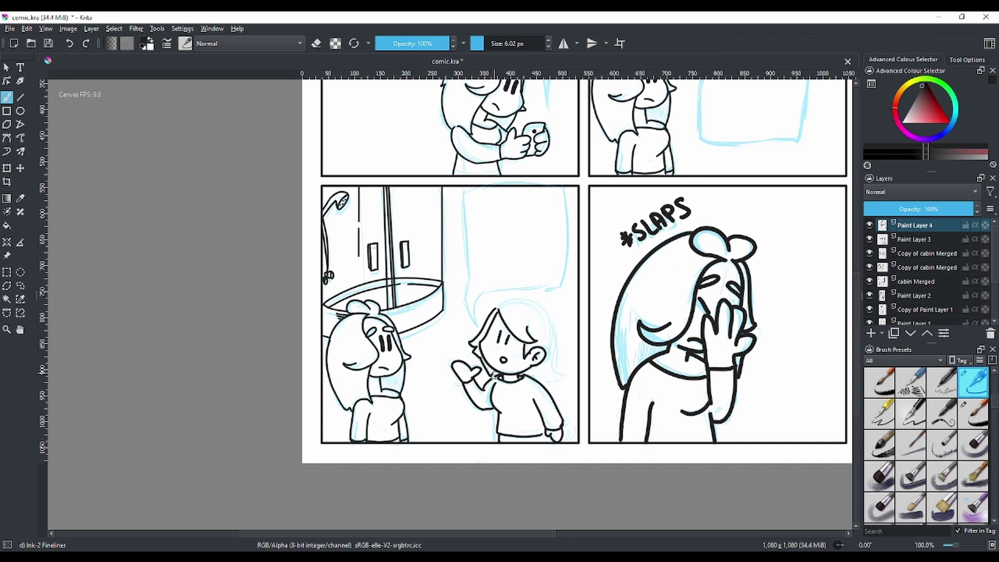
drag(492, 313, 560, 348)
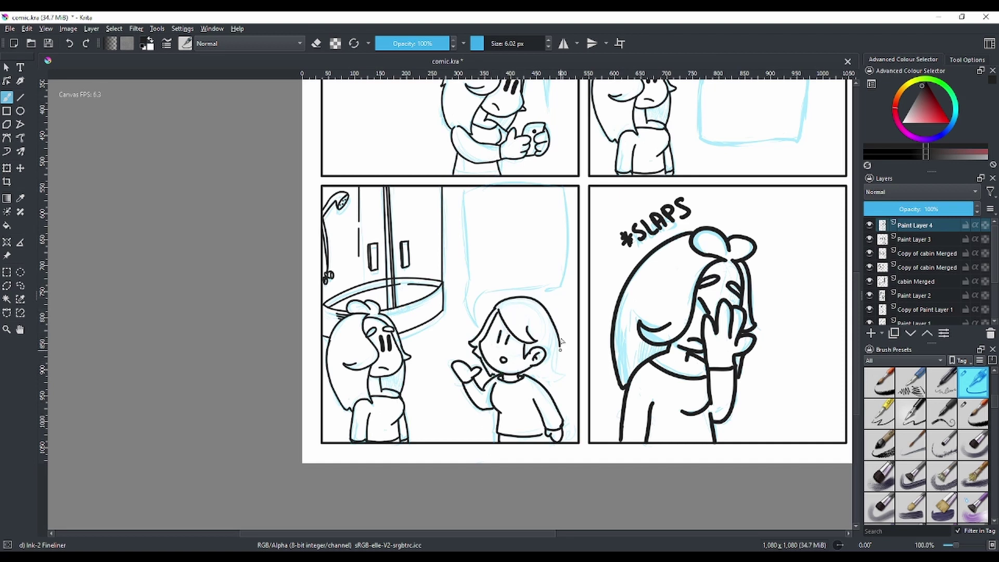
key(ctrl+z)
mouse_move(493, 312)
mouse_down()
mouse_move(520, 297)
mouse_move(555, 346)
mouse_move(529, 376)
mouse_up()
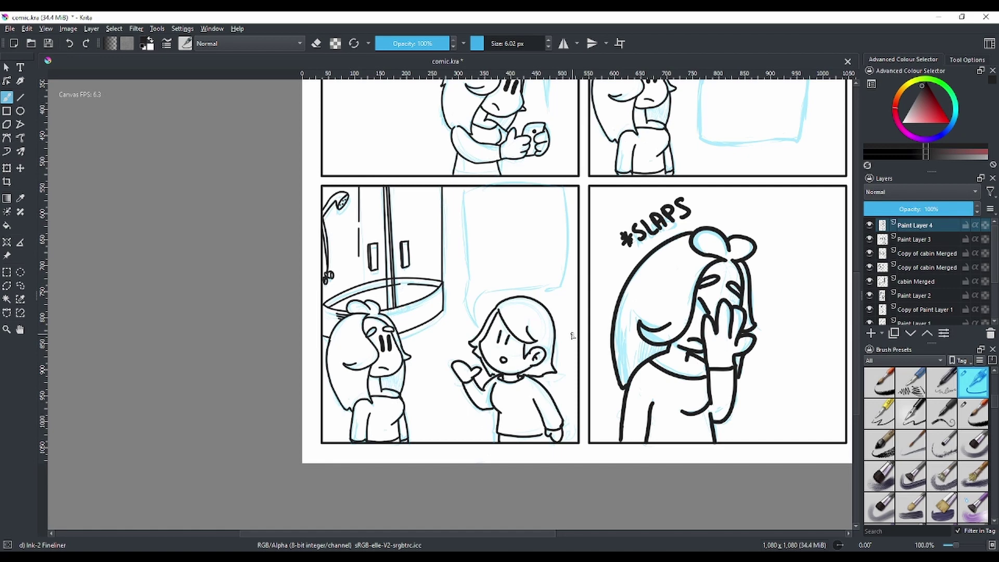
Step: Hide the merged sketch layer to check the inked line art across the whole page, and show it again
key(minus)
key(minus)
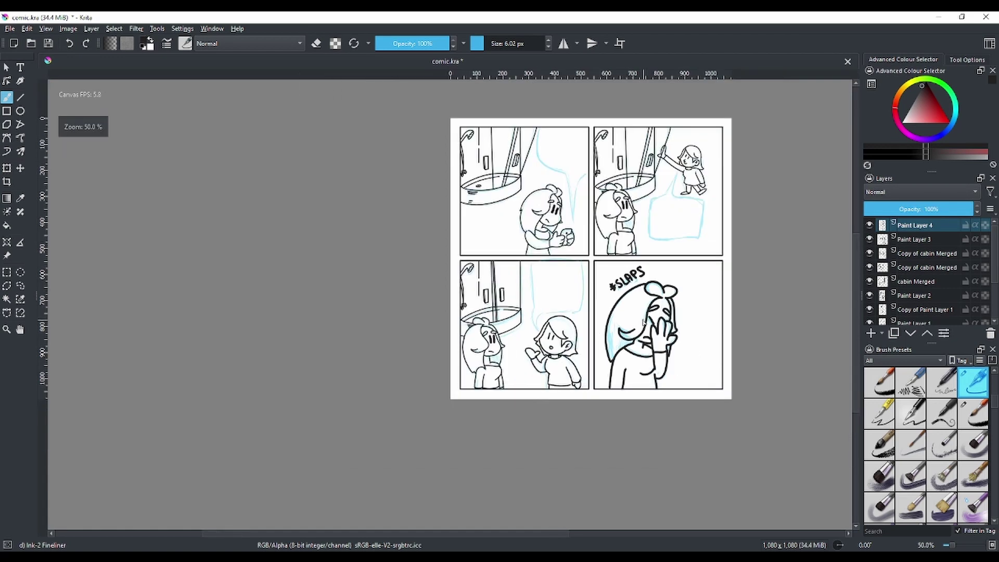
scroll(884, 297, down, 1)
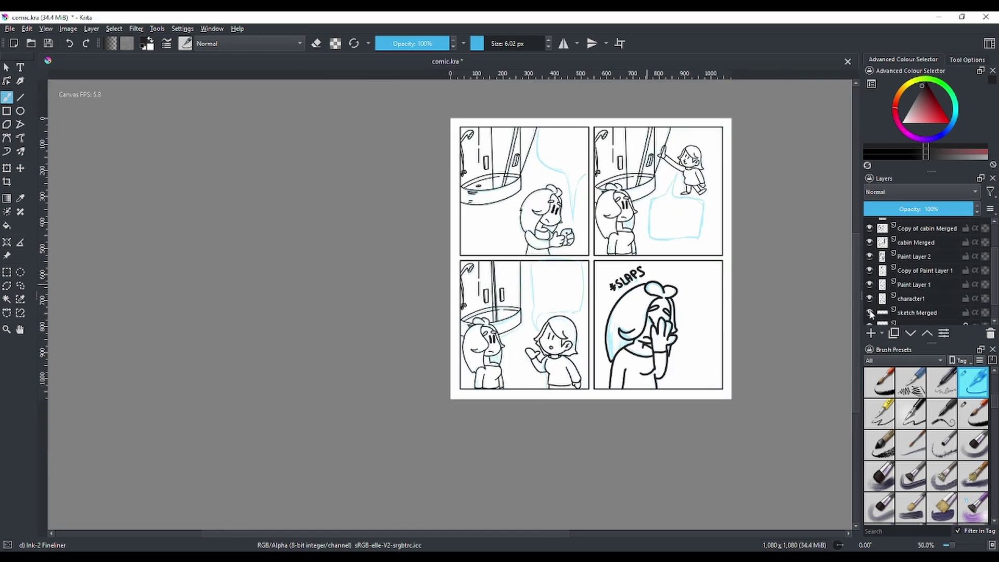
click(870, 313)
scroll(669, 268, down, 2)
scroll(669, 268, up, 2)
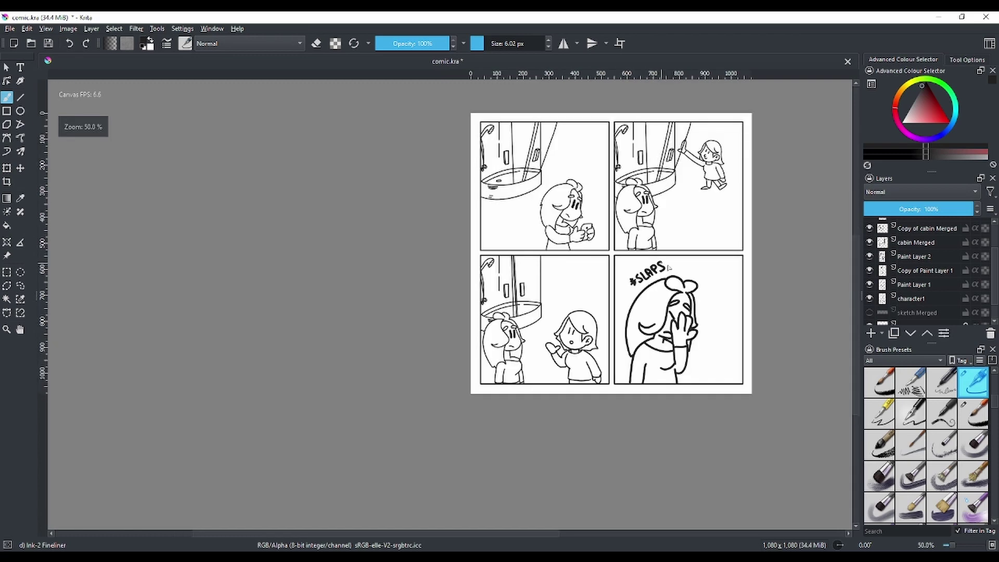
scroll(671, 270, up, 1)
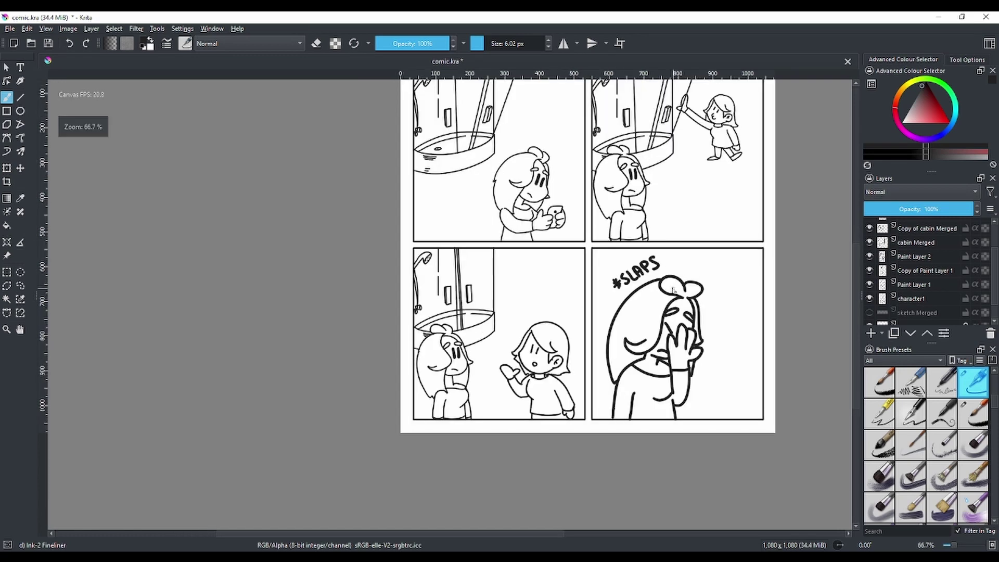
click(869, 313)
Step: Add a paint layer at the top of the stack and choose the Ink-7 Brush Rough preset at 17.33 px
scroll(919, 225, up, 2)
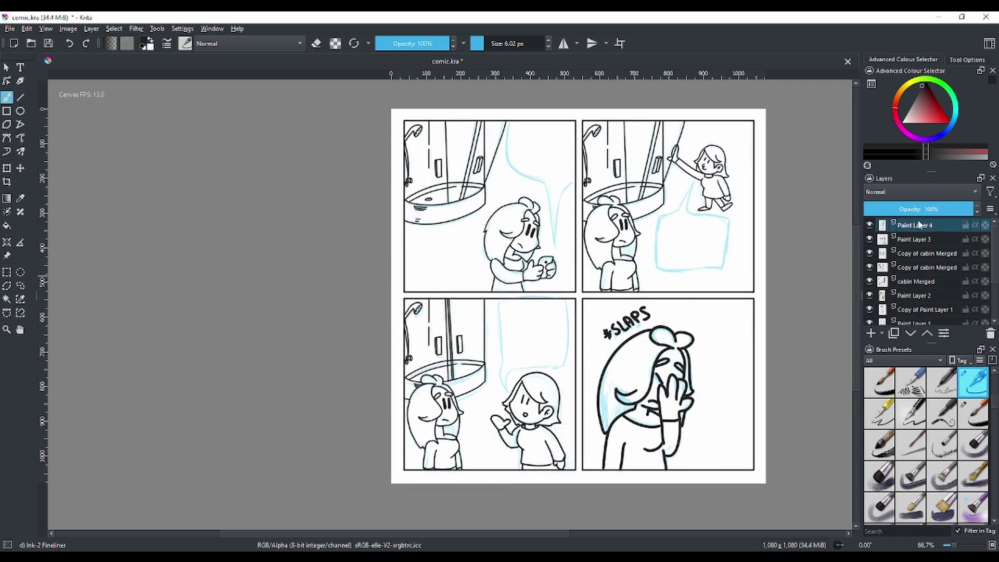
key(Insert)
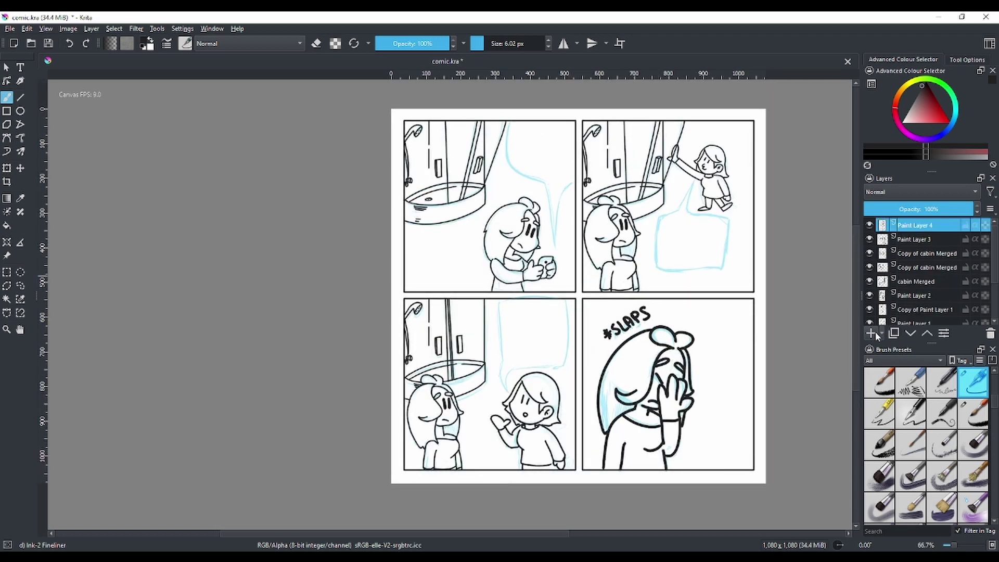
click(973, 414)
drag(529, 169, 546, 196)
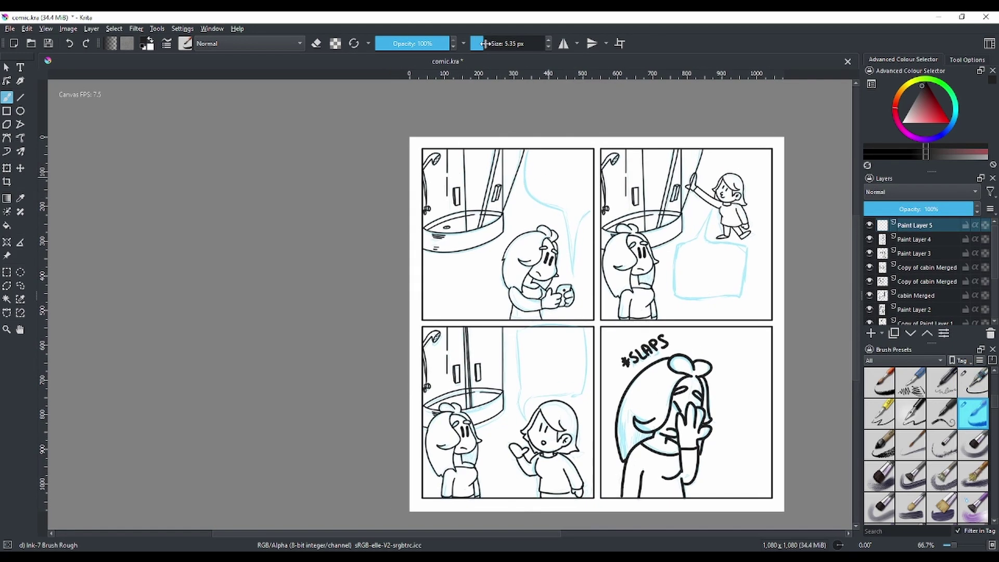
drag(484, 43, 490, 44)
Step: Ink the curved edge of the speech bubble in the upper-left panel with a thick line along the sketch
drag(525, 151, 540, 205)
key(ctrl+z)
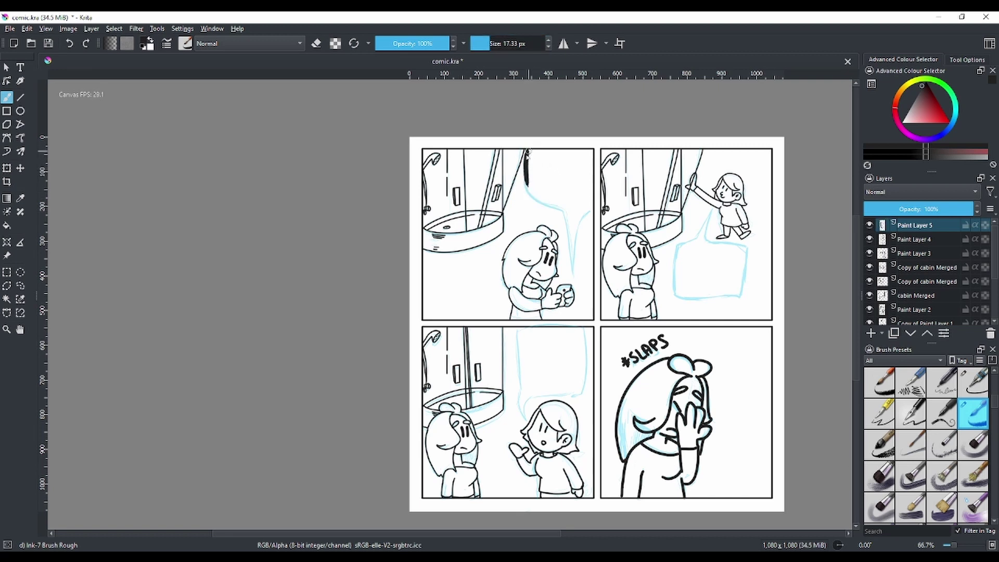
mouse_move(526, 152)
mouse_down()
mouse_move(542, 204)
mouse_move(571, 214)
mouse_move(571, 262)
mouse_up()
key(ctrl+z)
Step: Ink the speech bubble's pointed tail down toward the girl's phone in the upper-left panel
drag(566, 213, 573, 274)
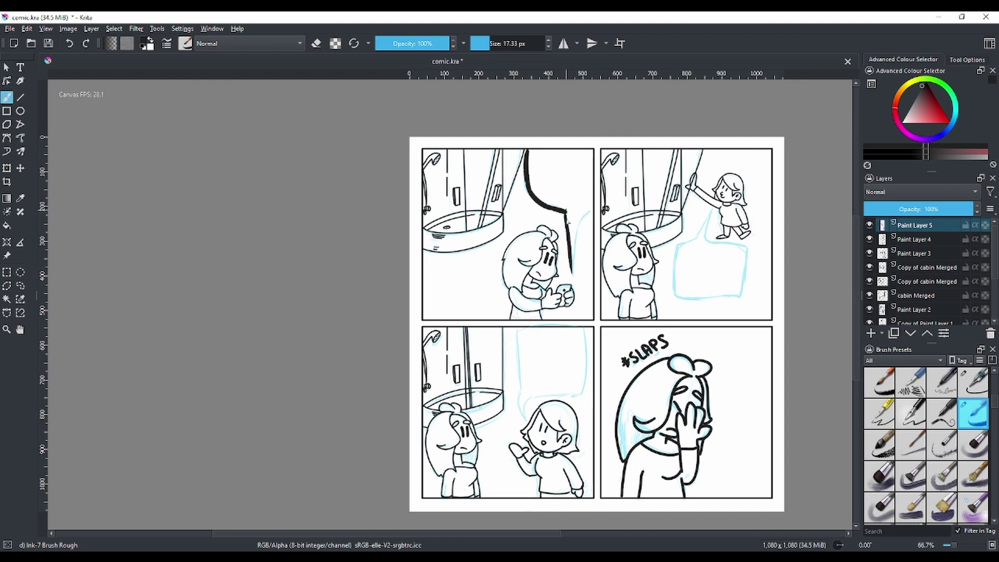
drag(566, 212, 574, 270)
key(ctrl+z)
drag(566, 212, 573, 272)
drag(573, 272, 581, 224)
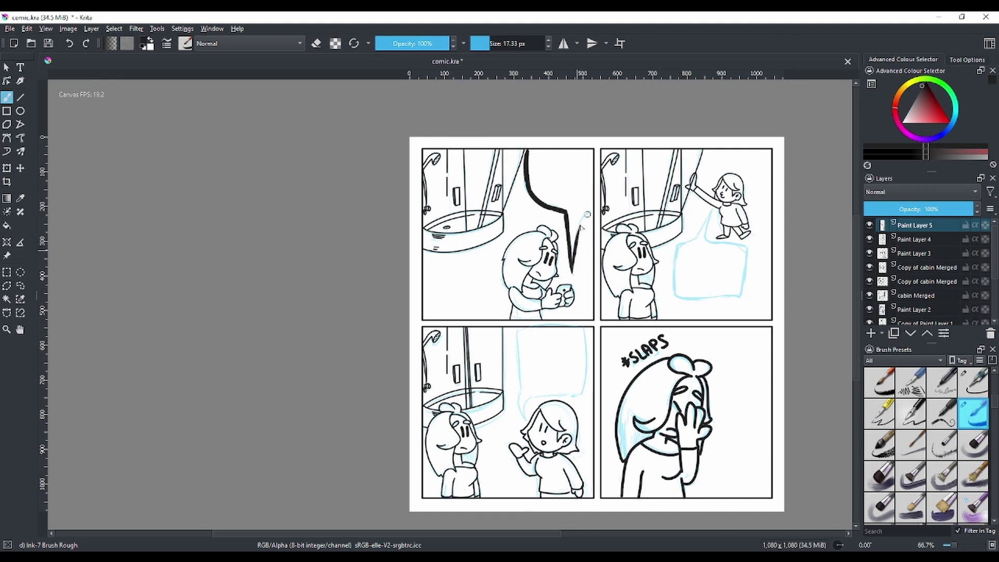